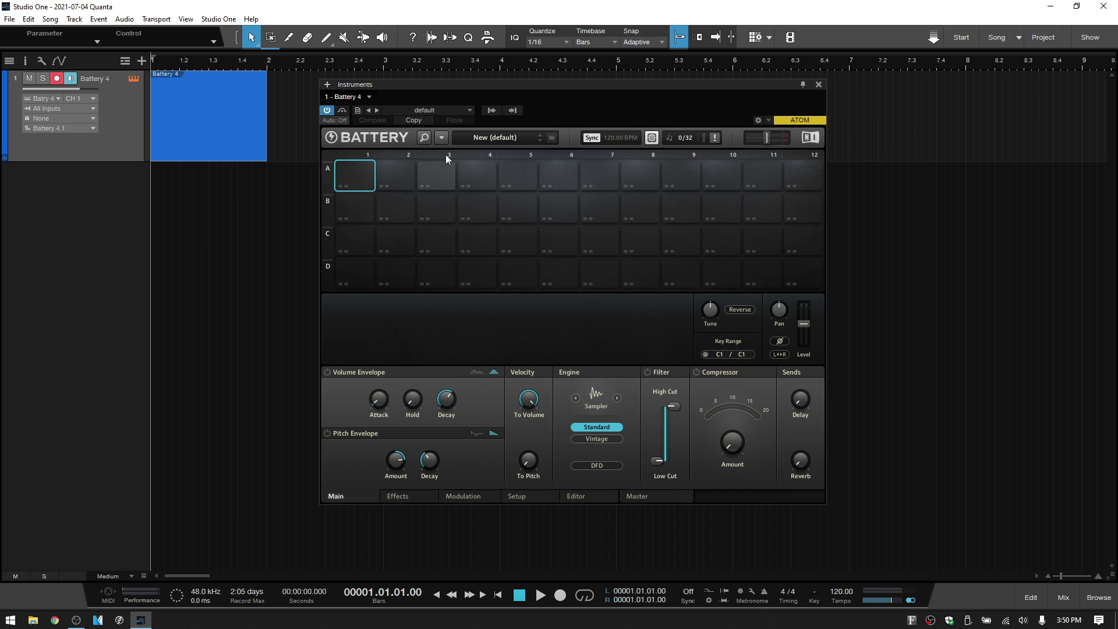
# Resize Battery's cell matrix to 4x4 and confirm deleting the last 8 columns.
pyautogui.click(443, 137)
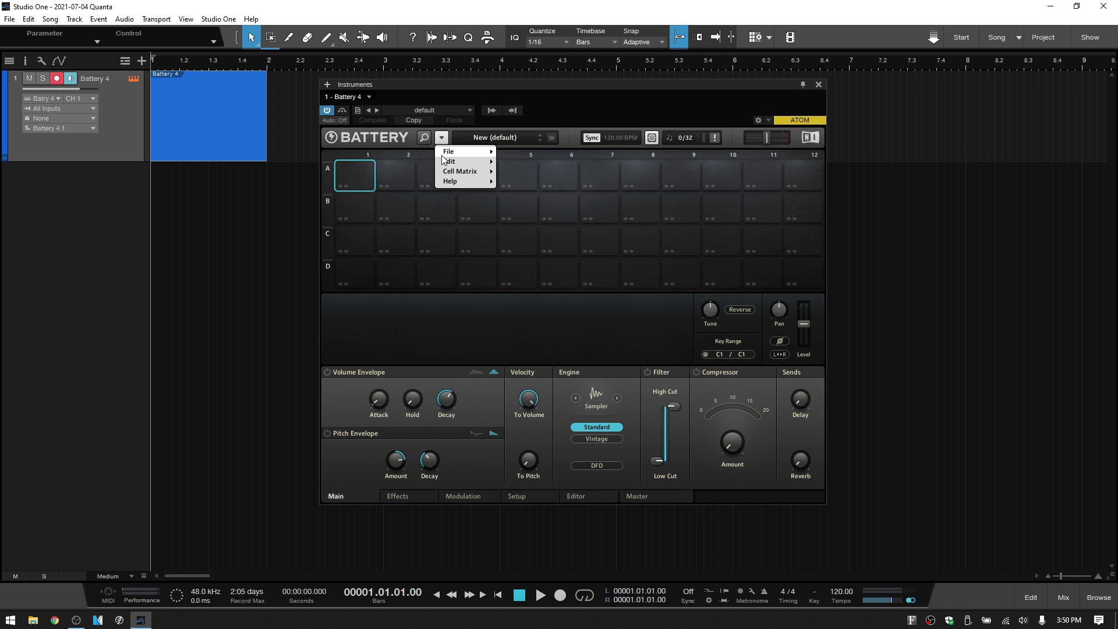
pyautogui.moveTo(461, 171)
pyautogui.moveTo(533, 171)
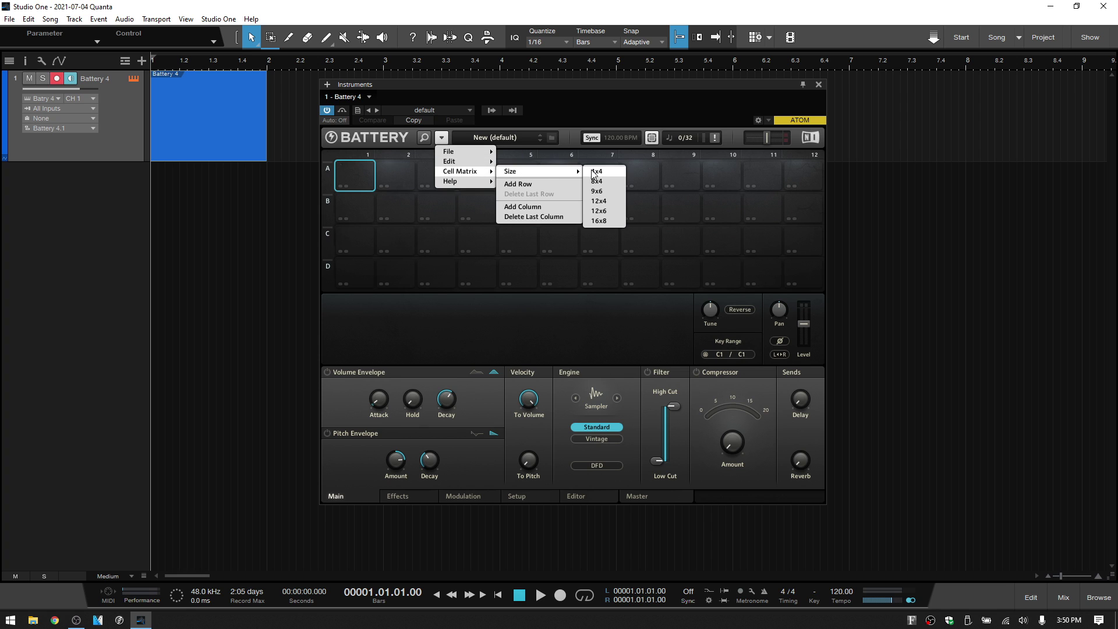
pyautogui.click(596, 171)
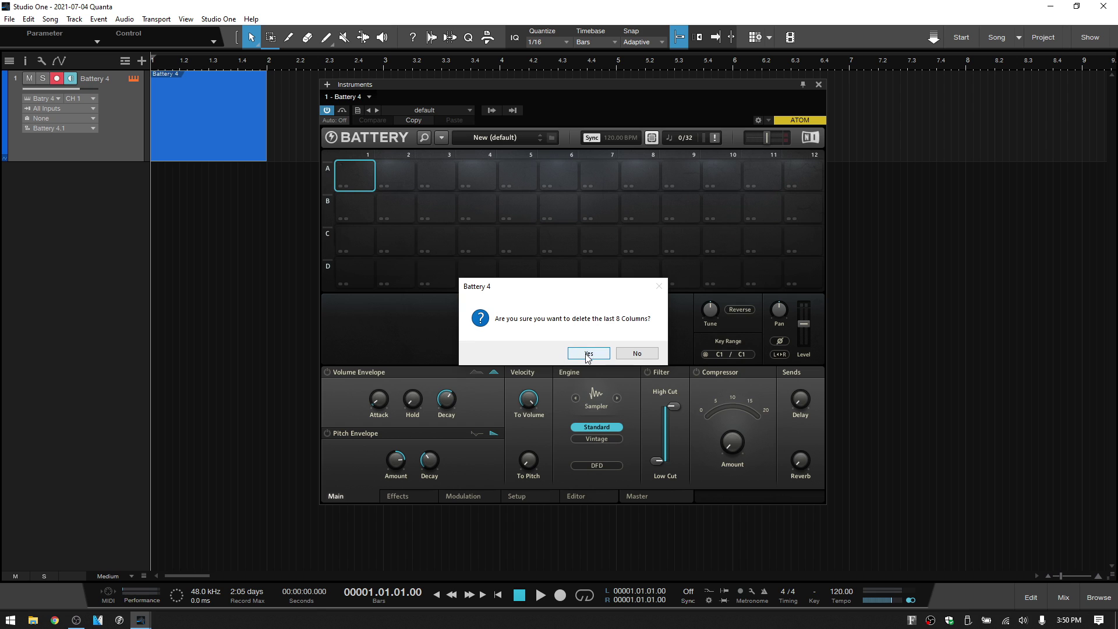
pyautogui.click(588, 354)
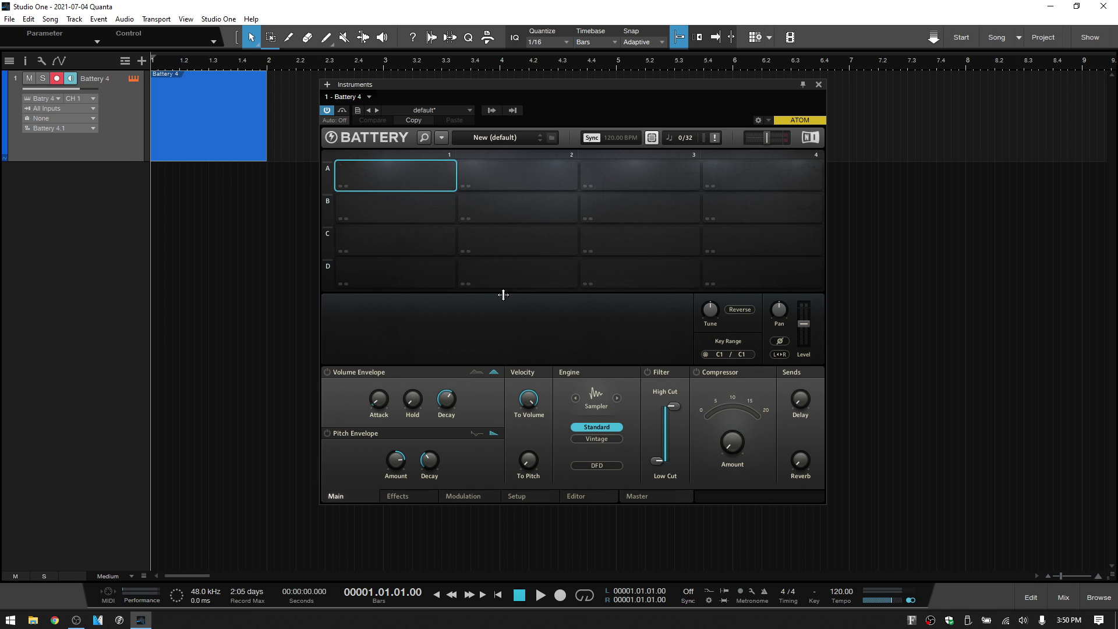
pyautogui.click(396, 280)
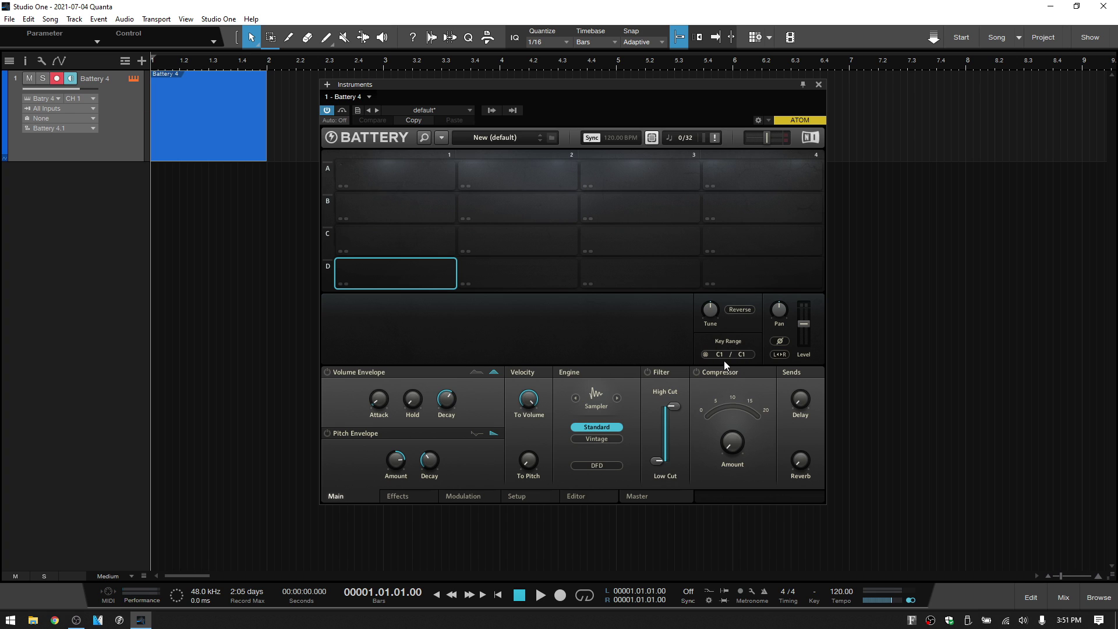
pyautogui.click(527, 286)
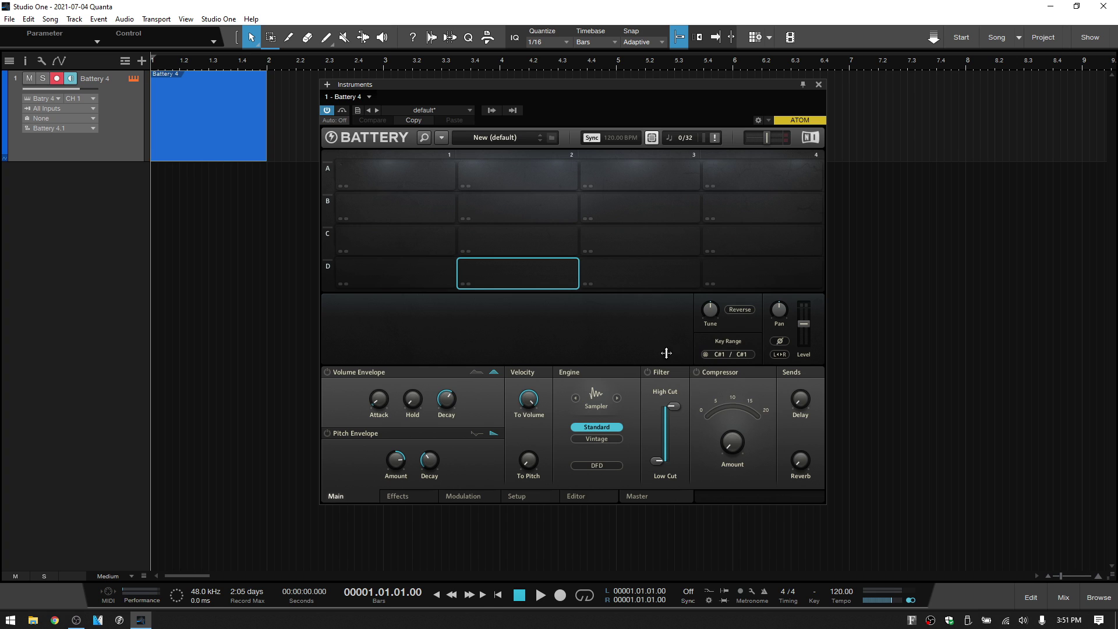
pyautogui.click(650, 276)
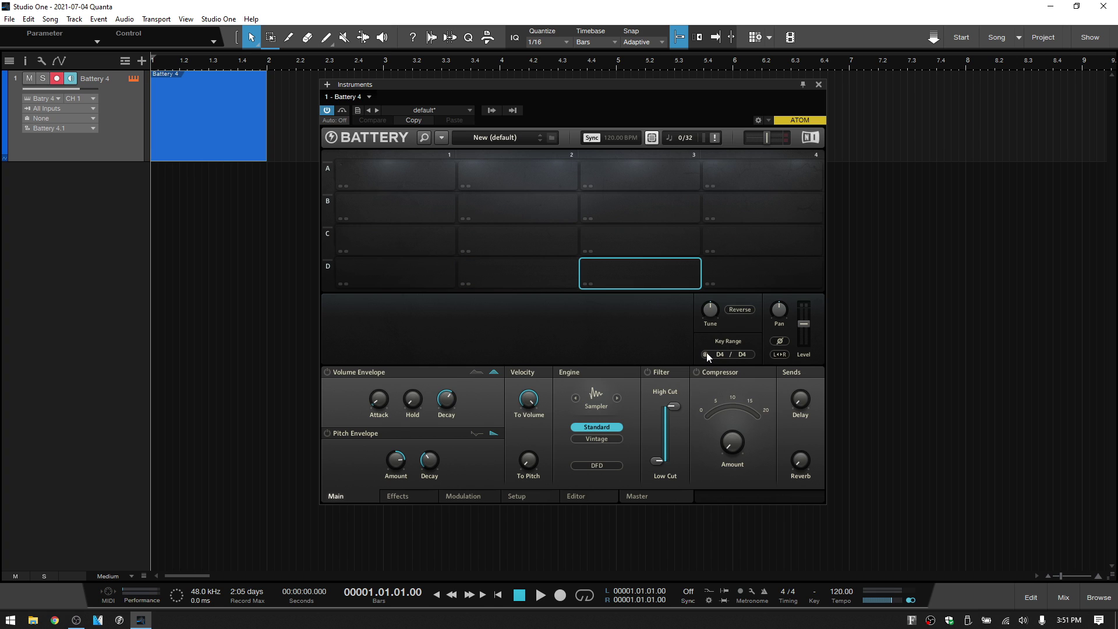
pyautogui.click(757, 274)
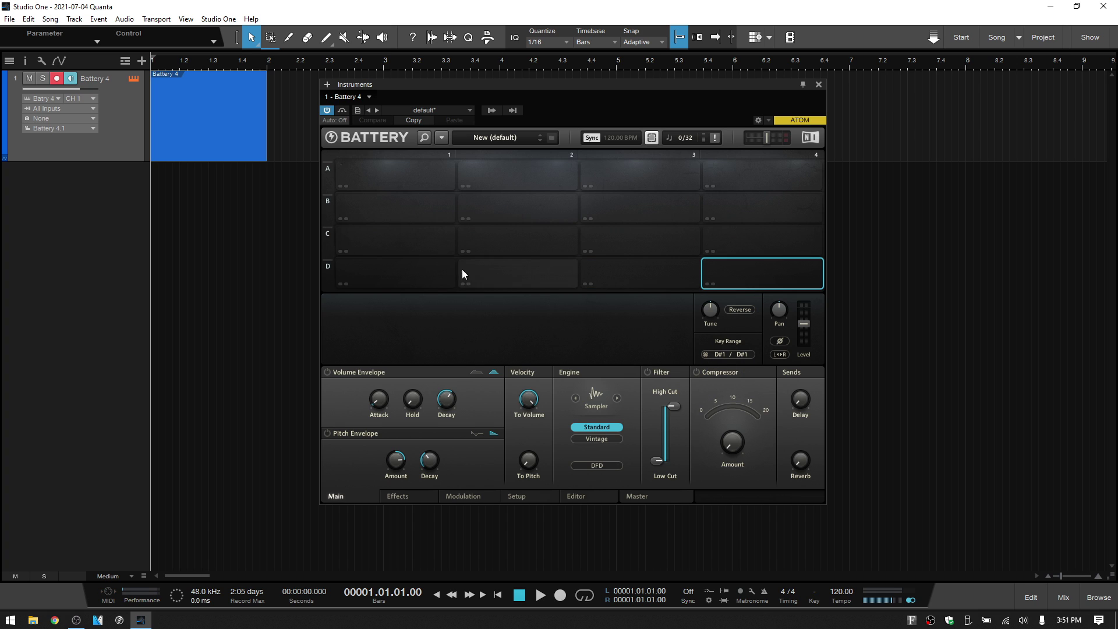
pyautogui.click(402, 238)
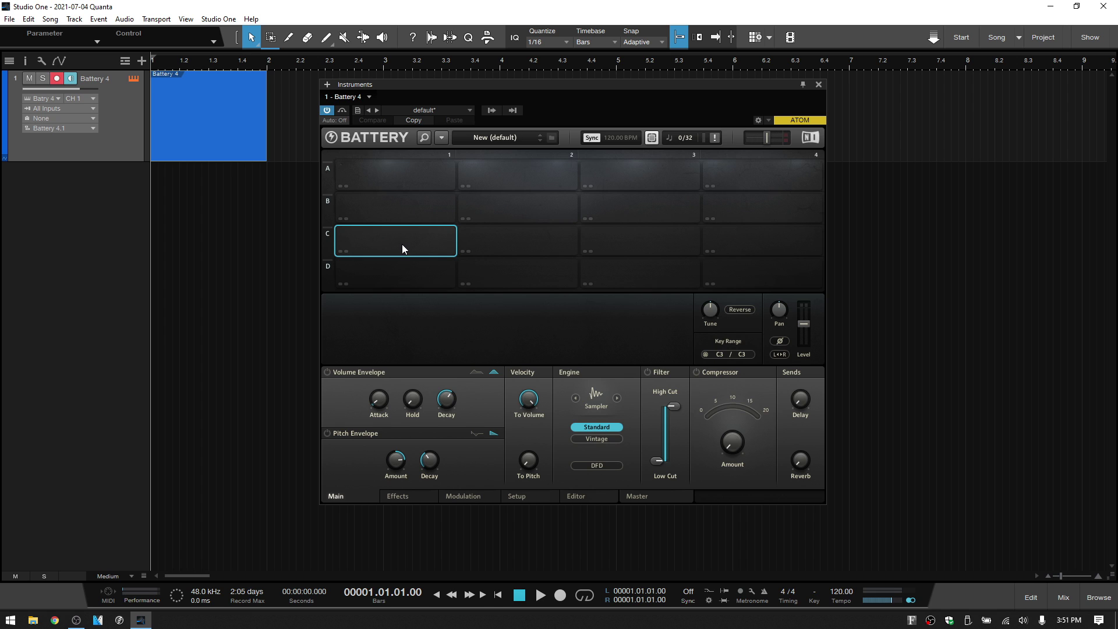
pyautogui.click(513, 236)
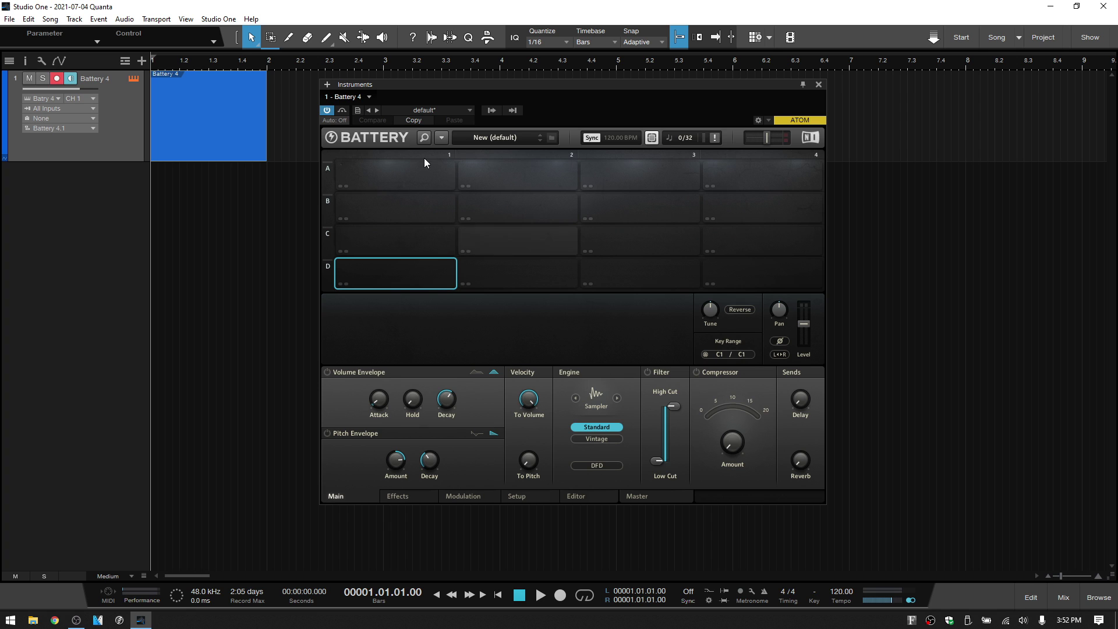
# Open the Battery 4 event in the piano roll, audition a note, and enable note-name editing.
pyautogui.doubleClick(207, 142)
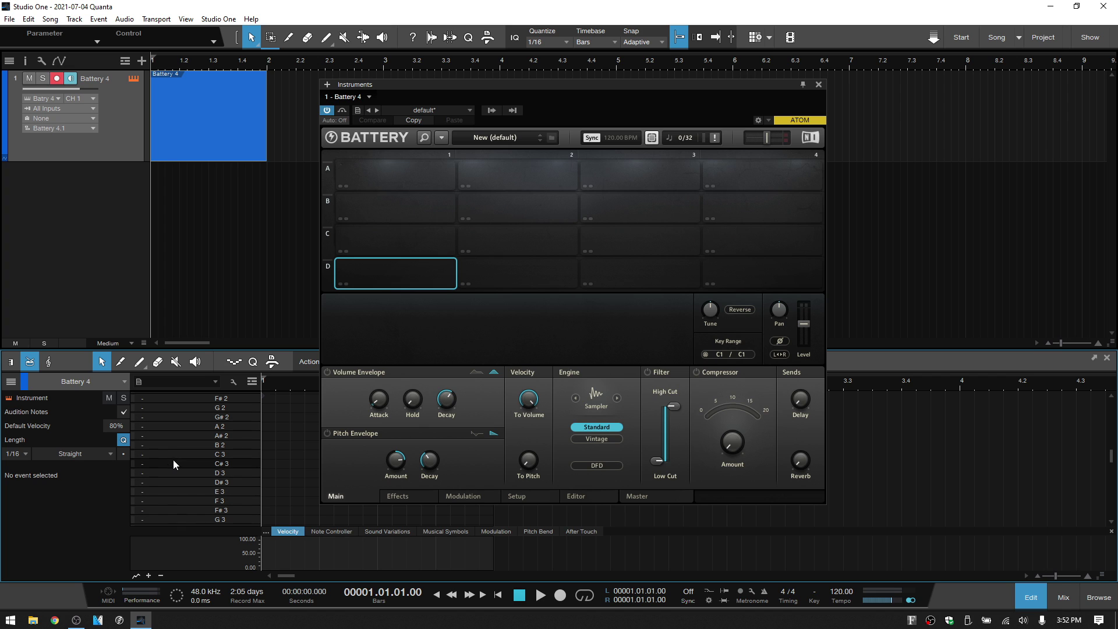
pyautogui.scroll(2, 177, 458)
pyautogui.scroll(3, 180, 450)
pyautogui.scroll(2, 179, 449)
pyautogui.scroll(2, 185, 450)
pyautogui.scroll(1, 186, 446)
pyautogui.scroll(1, 184, 448)
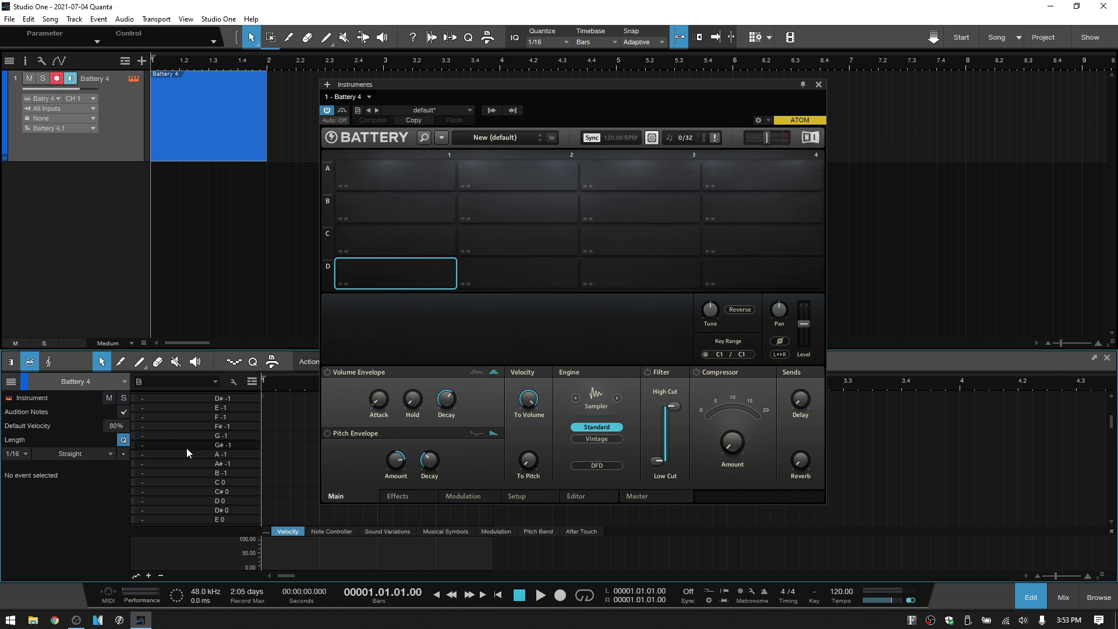
pyautogui.scroll(3, 186, 444)
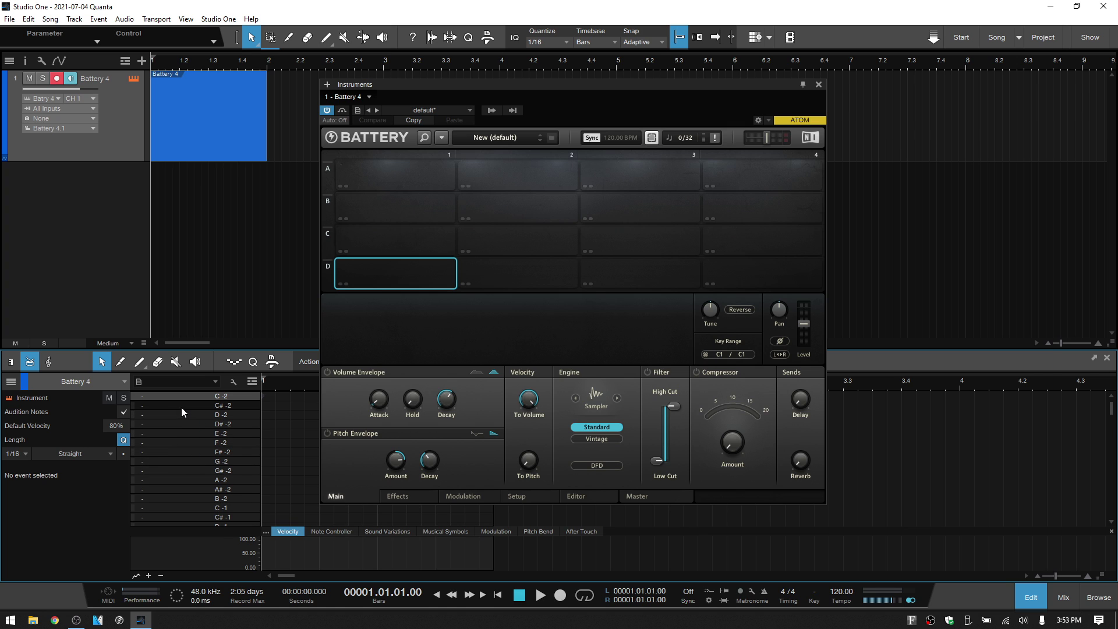
pyautogui.click(171, 467)
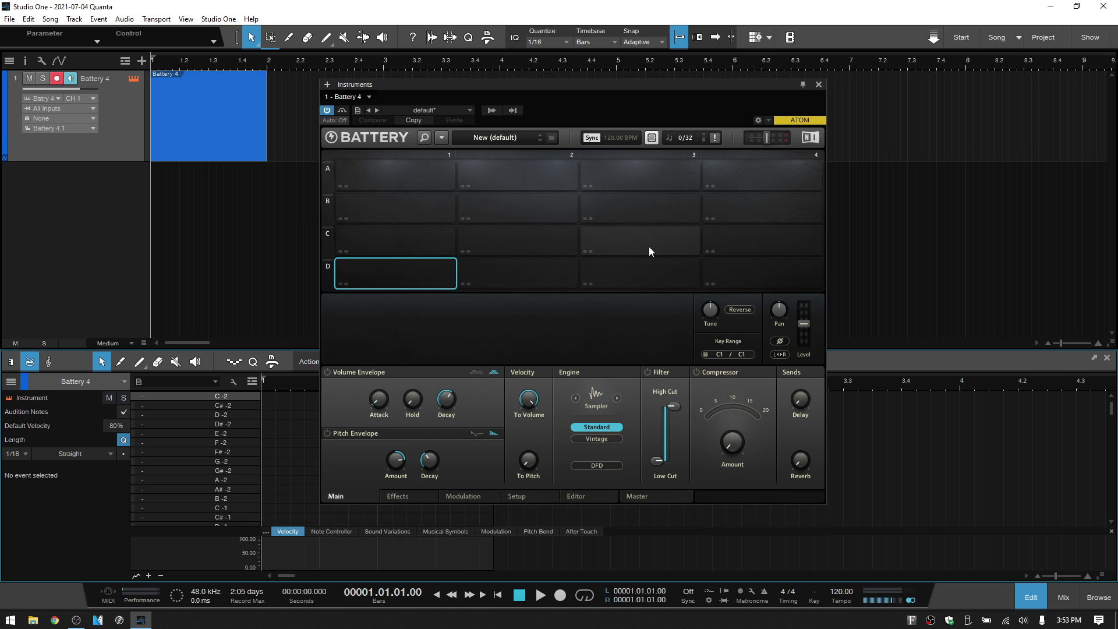
pyautogui.scroll(-2, 187, 424)
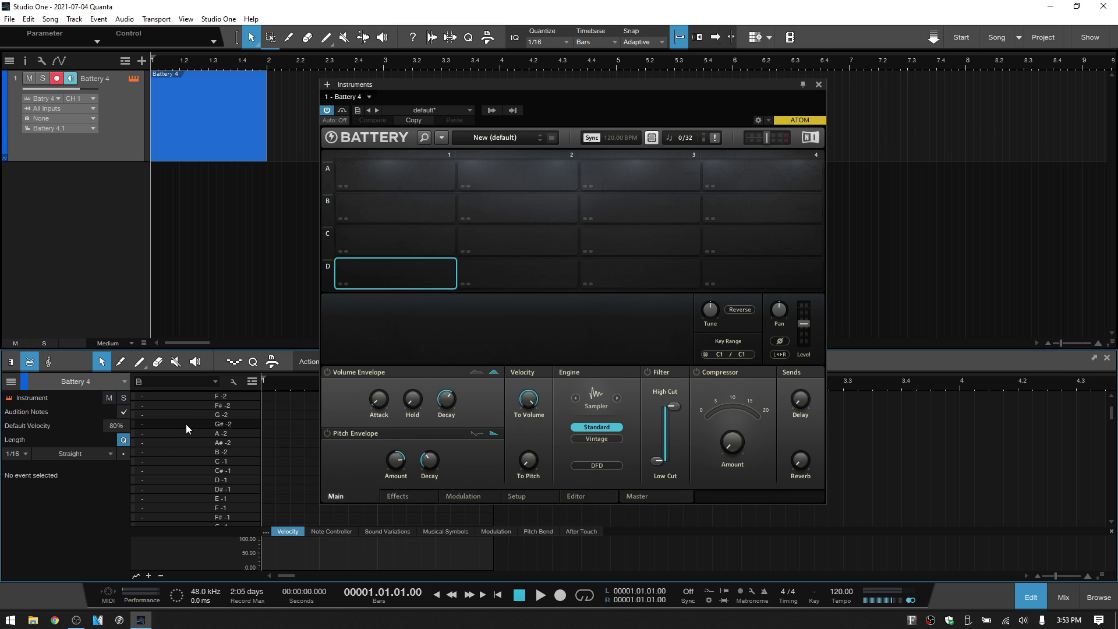
pyautogui.scroll(-1, 186, 424)
pyautogui.scroll(-1, 185, 425)
pyautogui.scroll(-1, 184, 417)
pyautogui.scroll(-1, 183, 412)
pyautogui.scroll(-5, 173, 433)
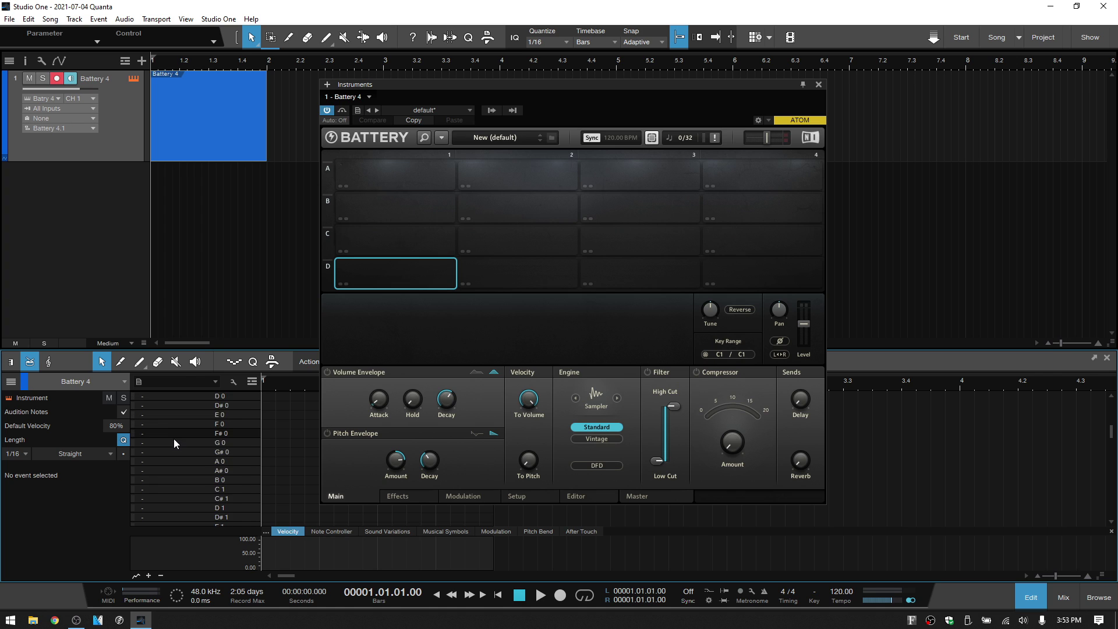
pyautogui.scroll(-2, 173, 441)
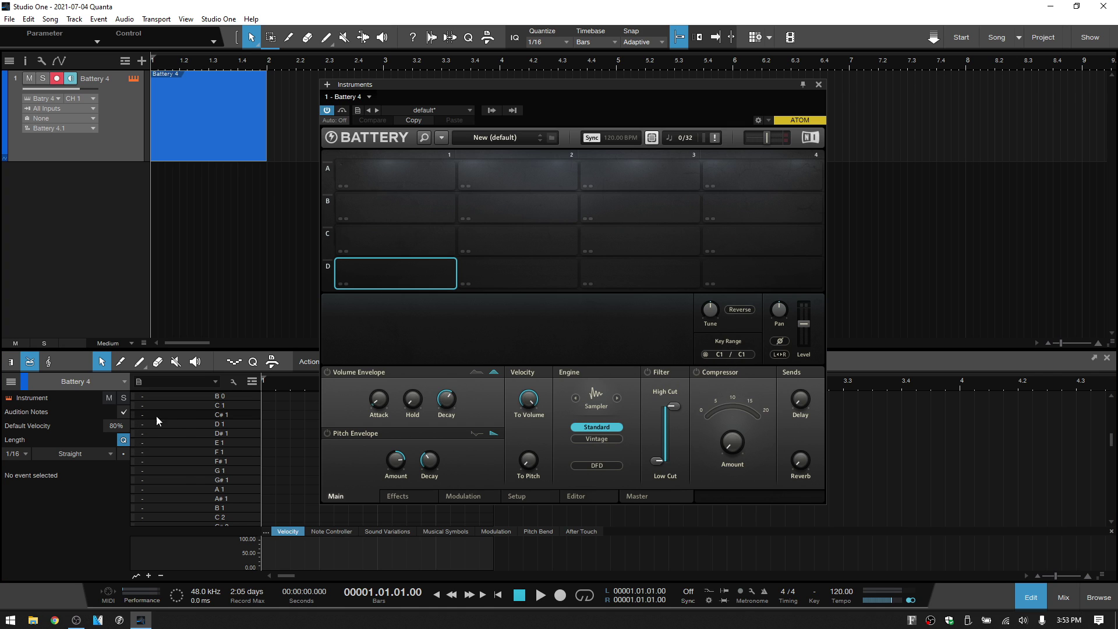
pyautogui.click(235, 380)
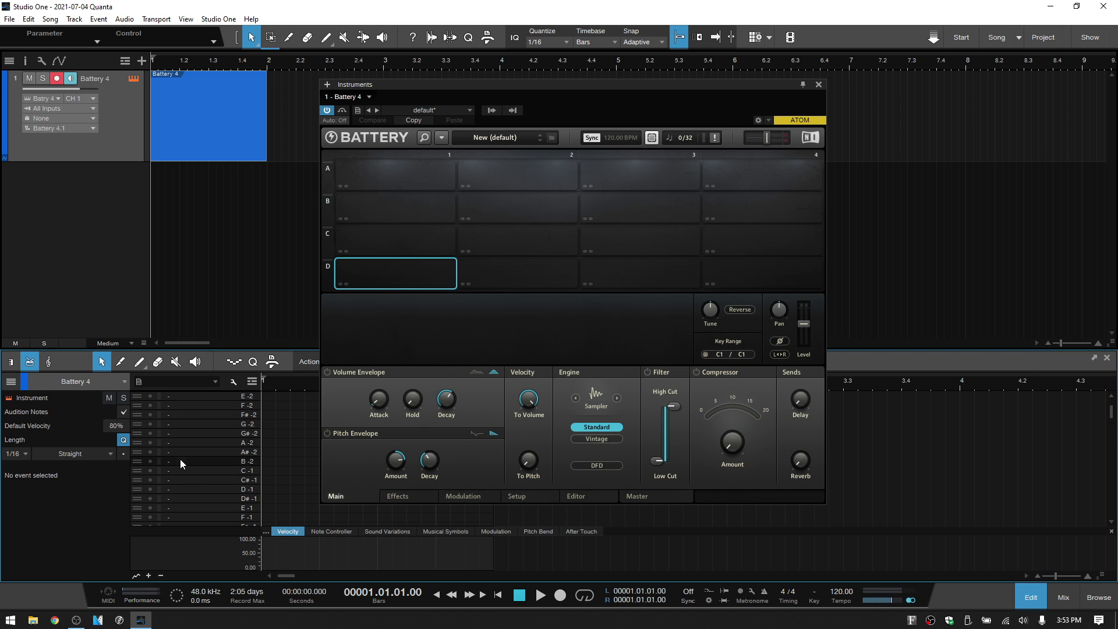
pyautogui.scroll(-8, 180, 461)
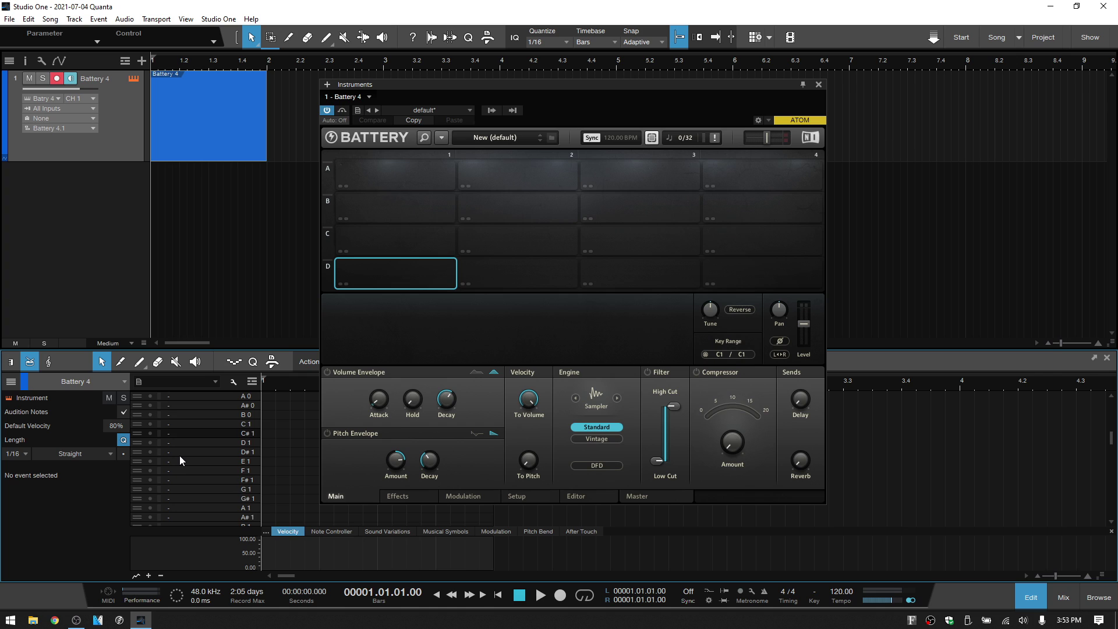
pyautogui.scroll(1, 180, 456)
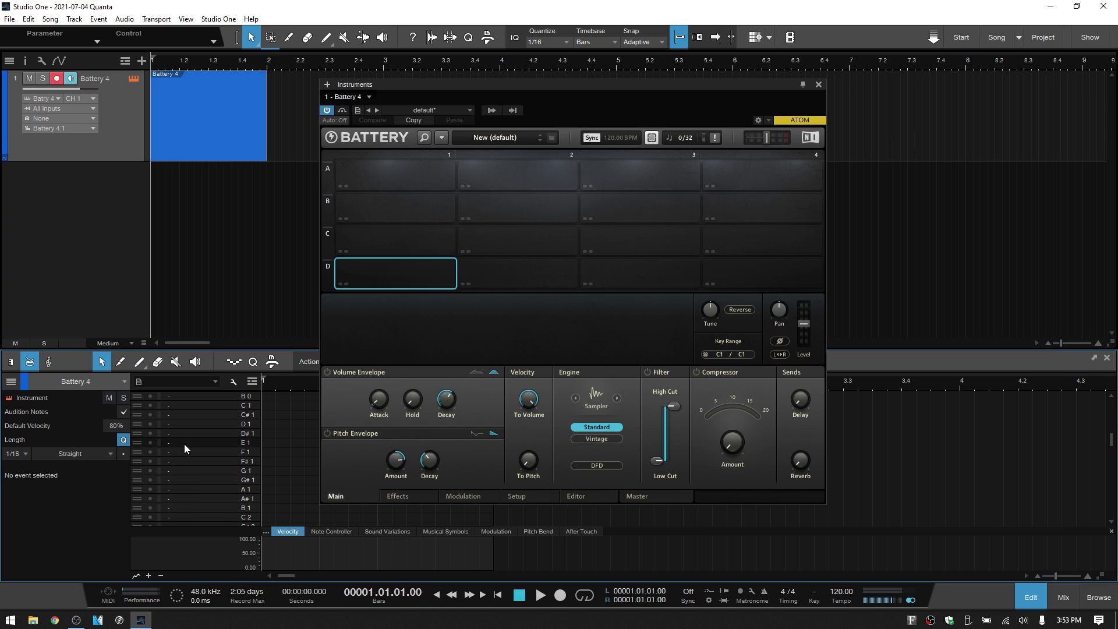
# Name notes C1 through F1 in order as Pad 1 to Pad 6.
pyautogui.doubleClick(193, 408)
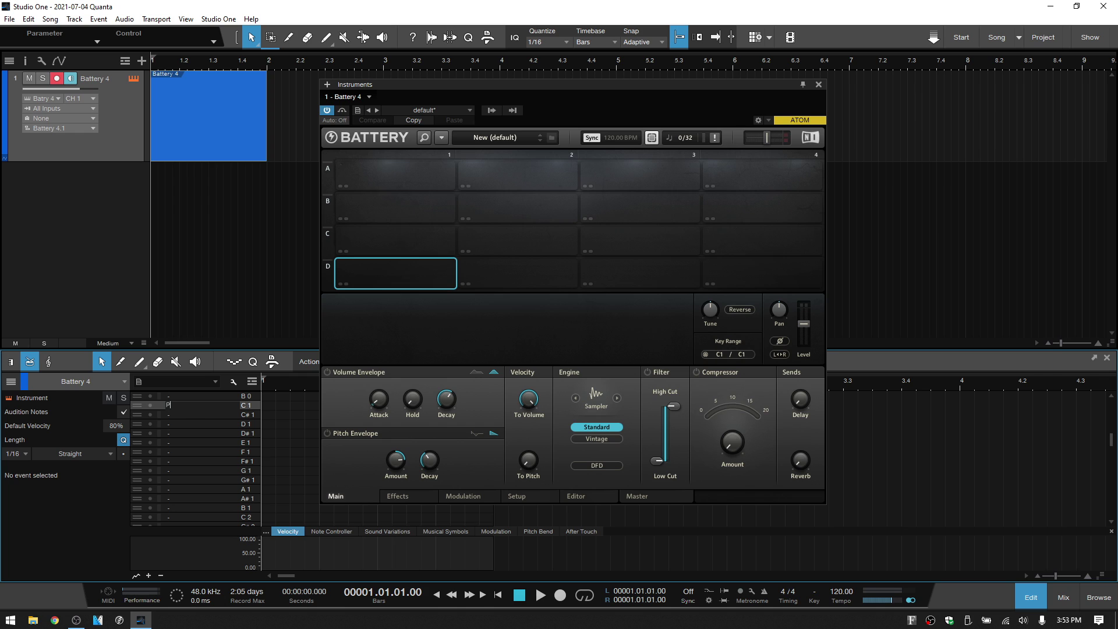
pyautogui.write('ad 1')
pyautogui.press('Return')
pyautogui.doubleClick(196, 416)
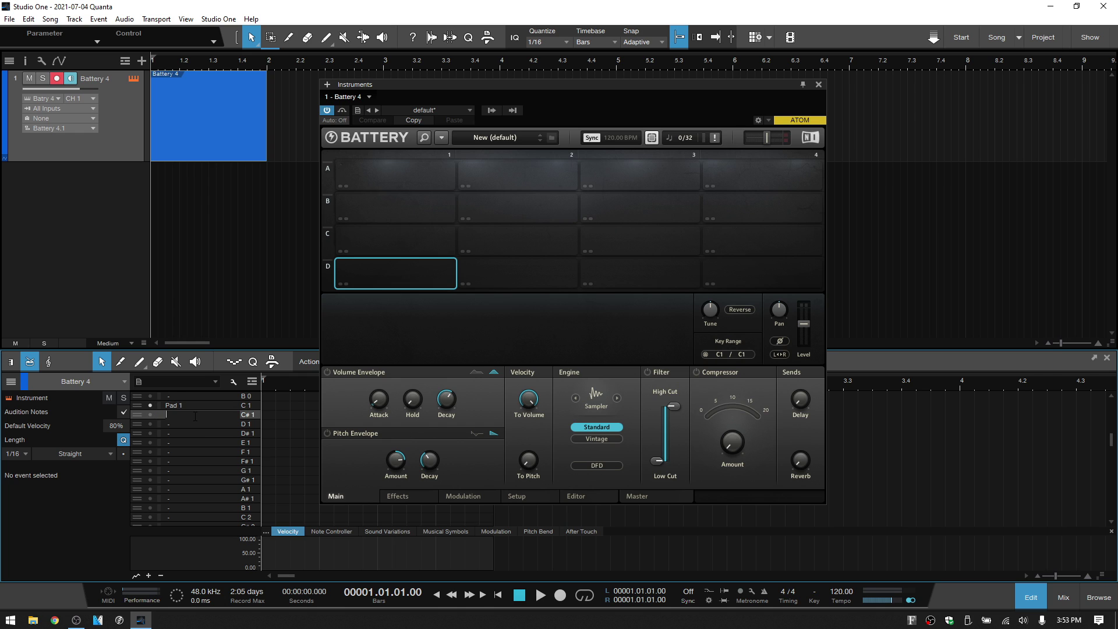
pyautogui.write('Pad 2')
pyautogui.press('Return')
pyautogui.doubleClick(191, 424)
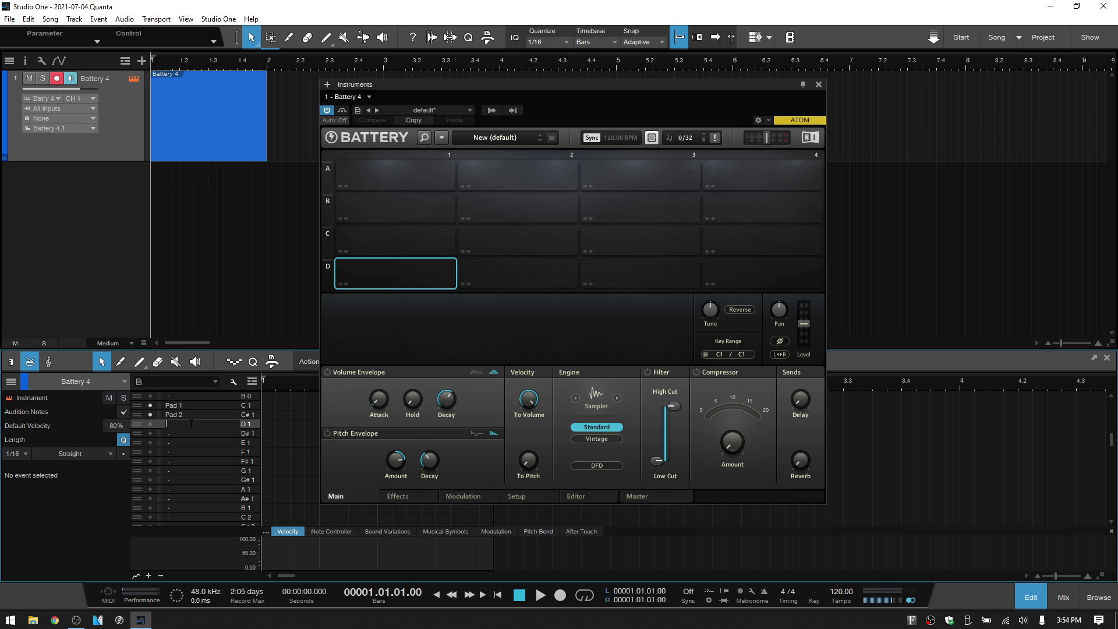
pyautogui.write('Pad 3')
pyautogui.press('Return')
pyautogui.doubleClick(183, 433)
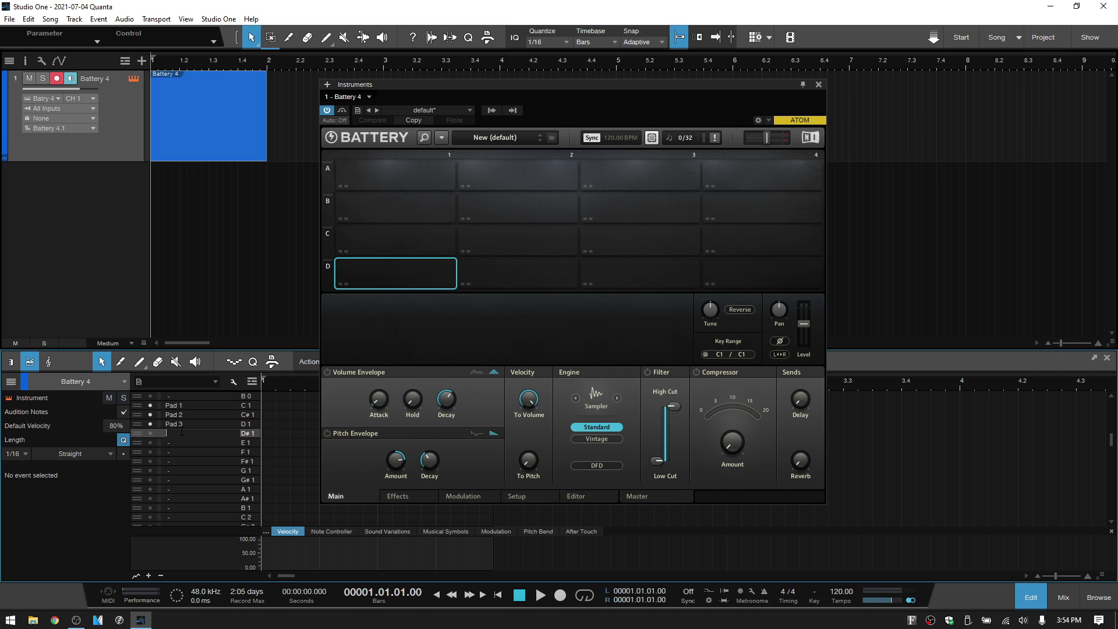
pyautogui.write('Pad')
pyautogui.write(' 4')
pyautogui.press('Return')
pyautogui.doubleClick(175, 441)
pyautogui.write('P')
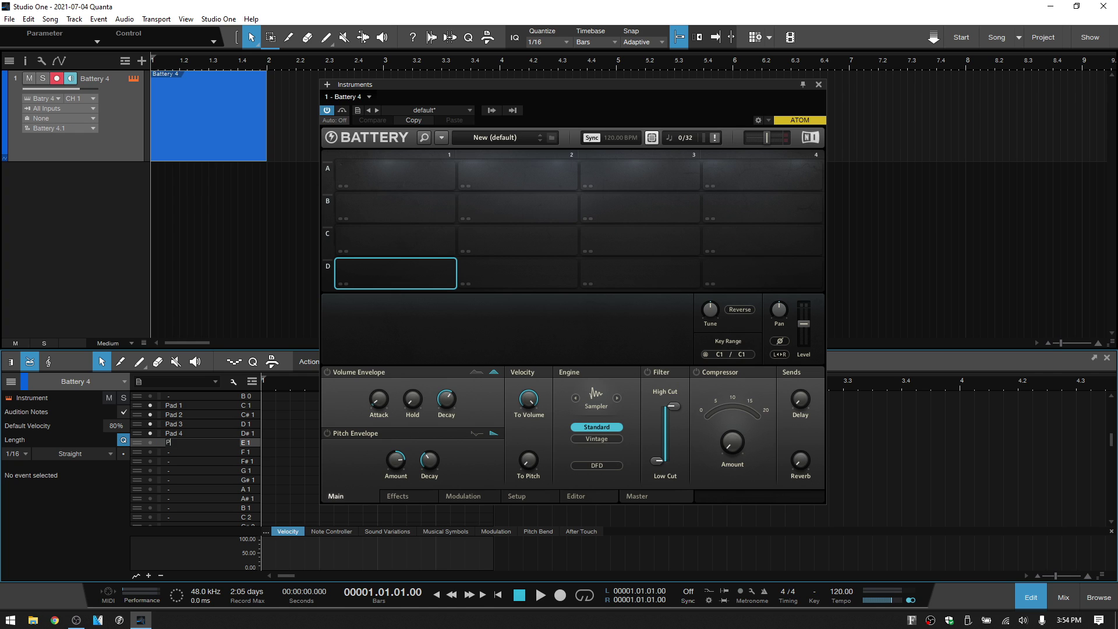
pyautogui.write('ad 5')
pyautogui.press('Return')
pyautogui.doubleClick(178, 451)
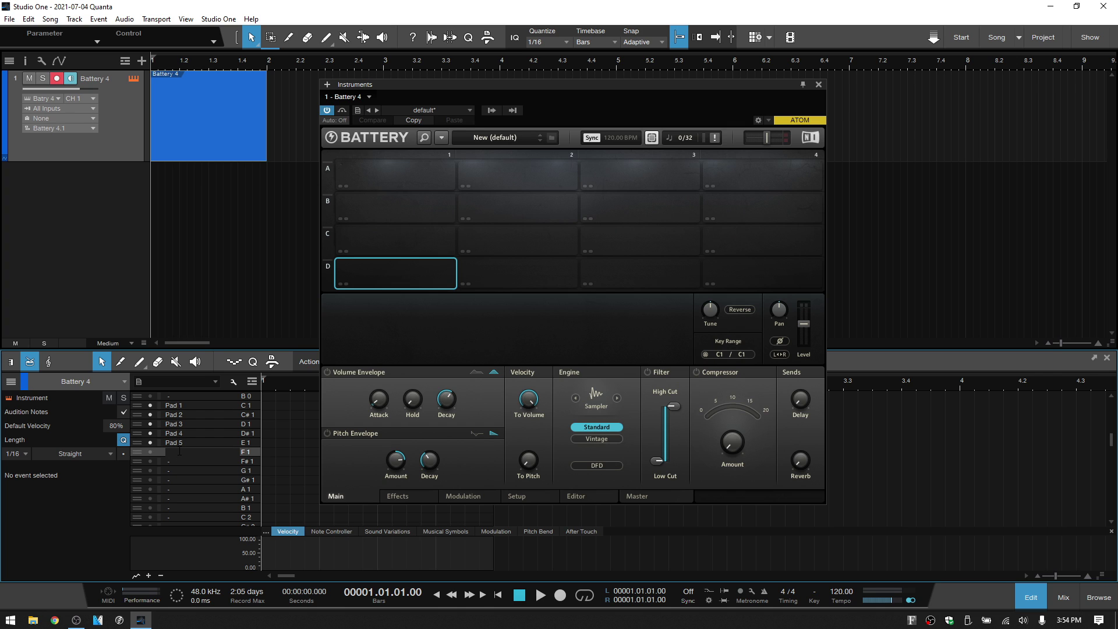
pyautogui.press('Return')
pyautogui.scroll(-1, 180, 457)
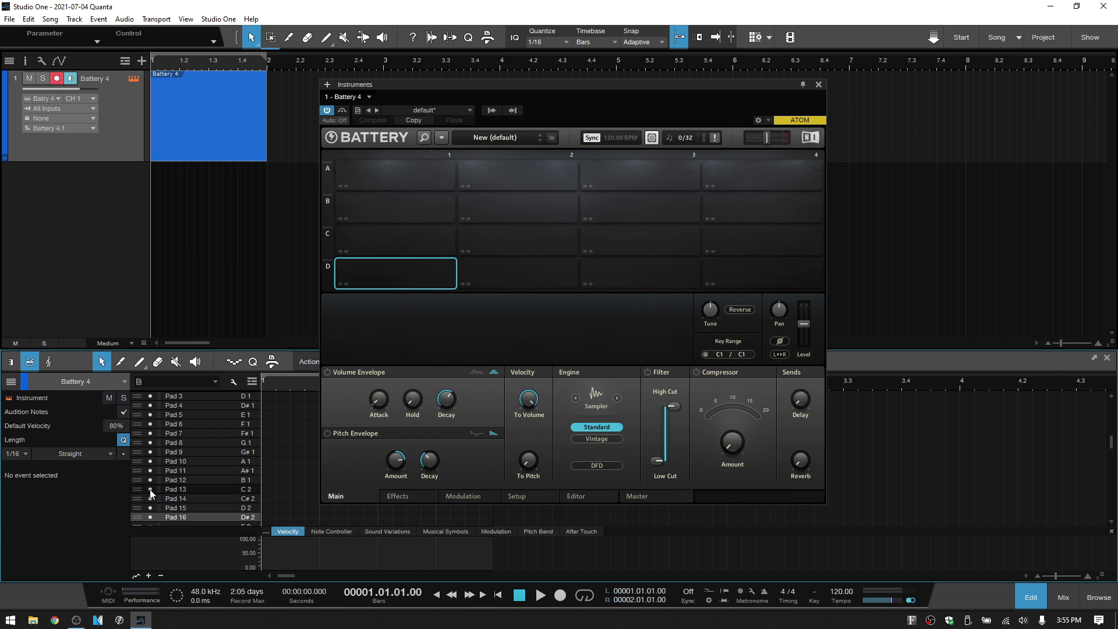
# Switch to the compact pad-name list and step through the pads to check their Battery cells.
pyautogui.click(234, 380)
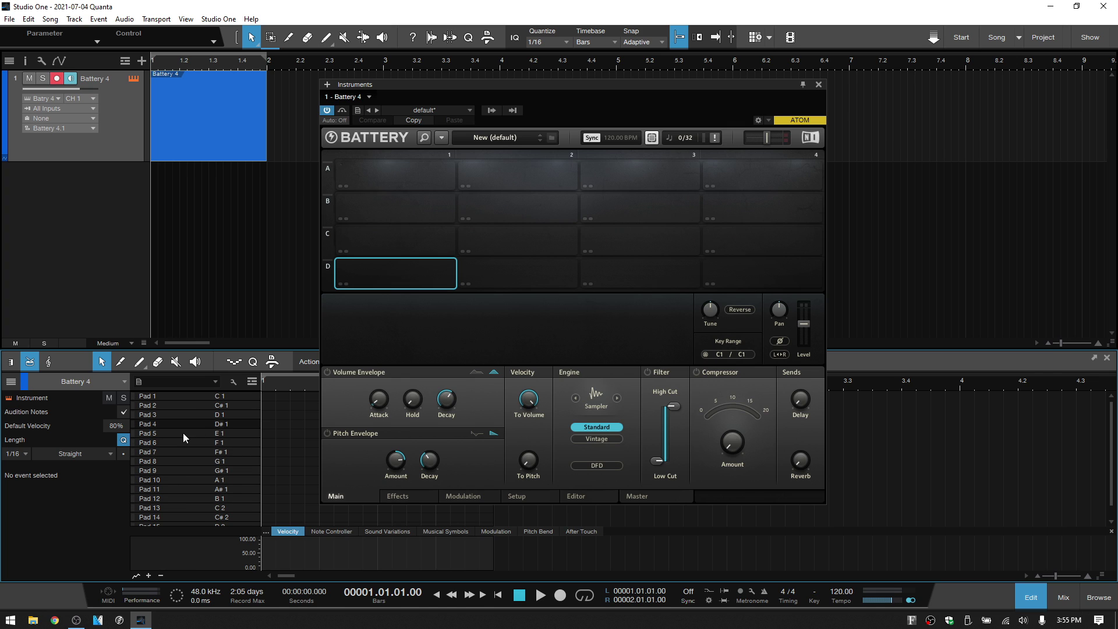
pyautogui.scroll(-1, 184, 490)
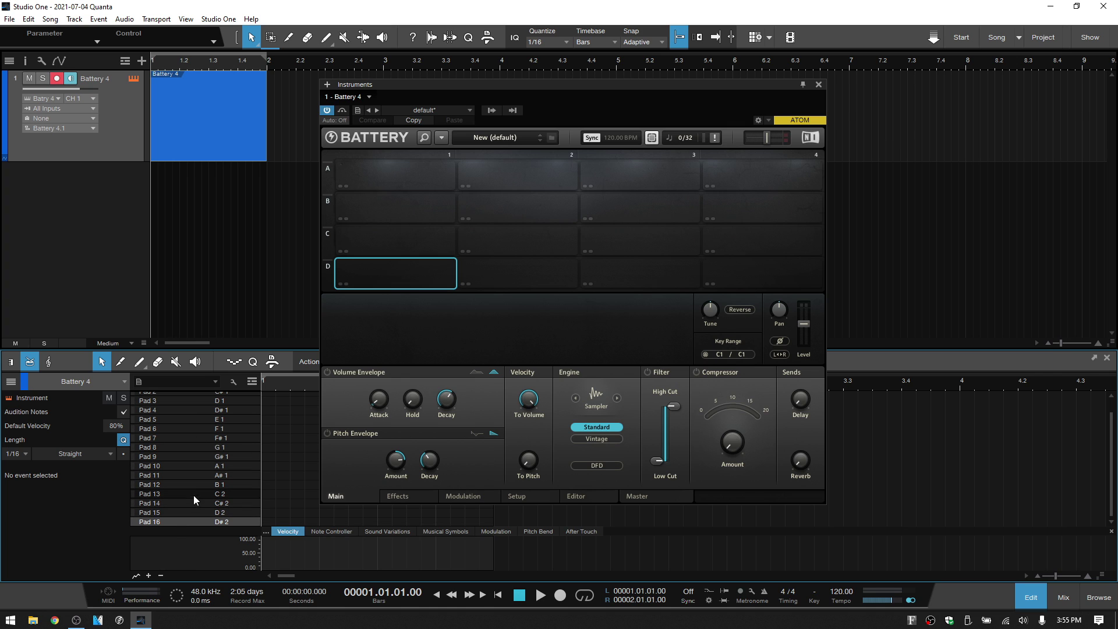
pyautogui.scroll(1, 181, 496)
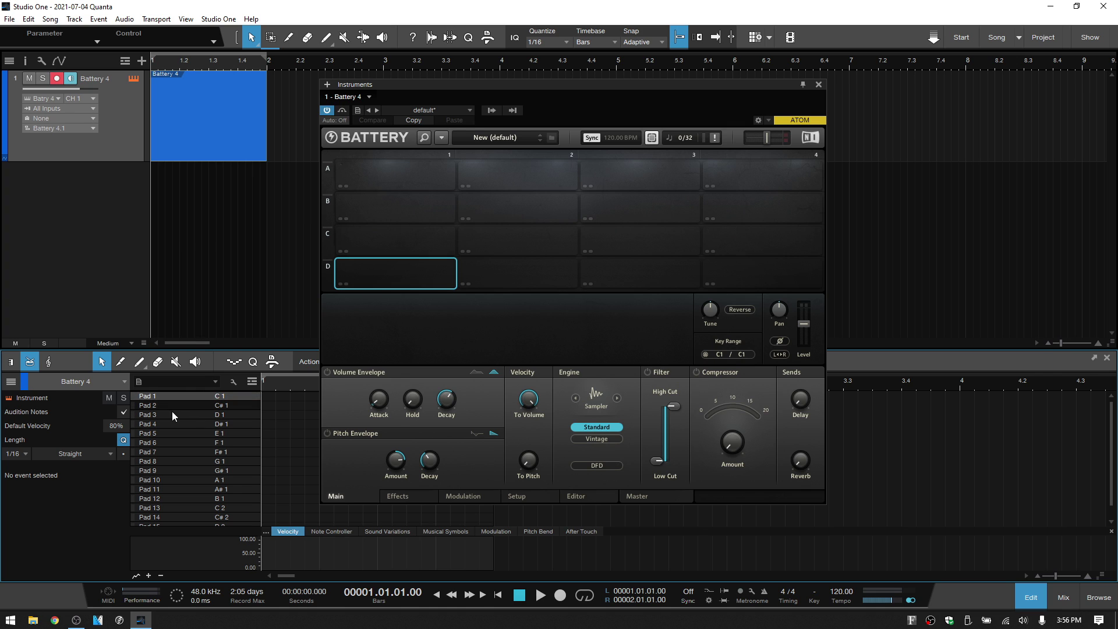
pyautogui.moveTo(168, 407)
pyautogui.mouseDown()
pyautogui.moveTo(171, 524)
pyautogui.moveTo(184, 445)
pyautogui.moveTo(170, 397)
pyautogui.mouseUp()
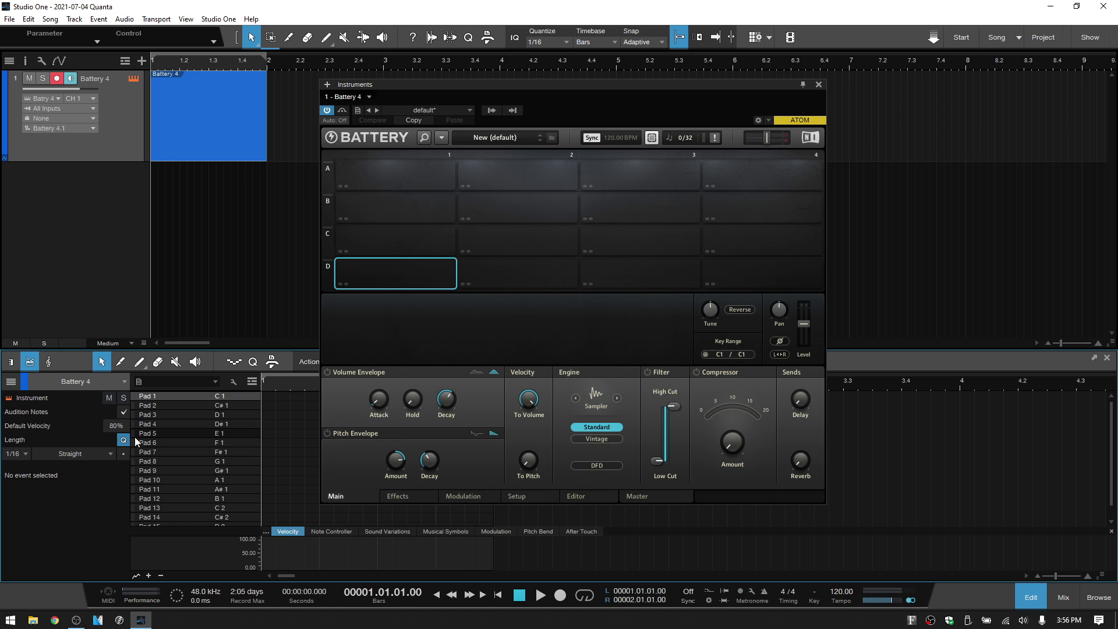
# Colour Battery cells D1, D2, D3 and D4 red.
pyautogui.rightClick(385, 274)
pyautogui.moveTo(428, 392)
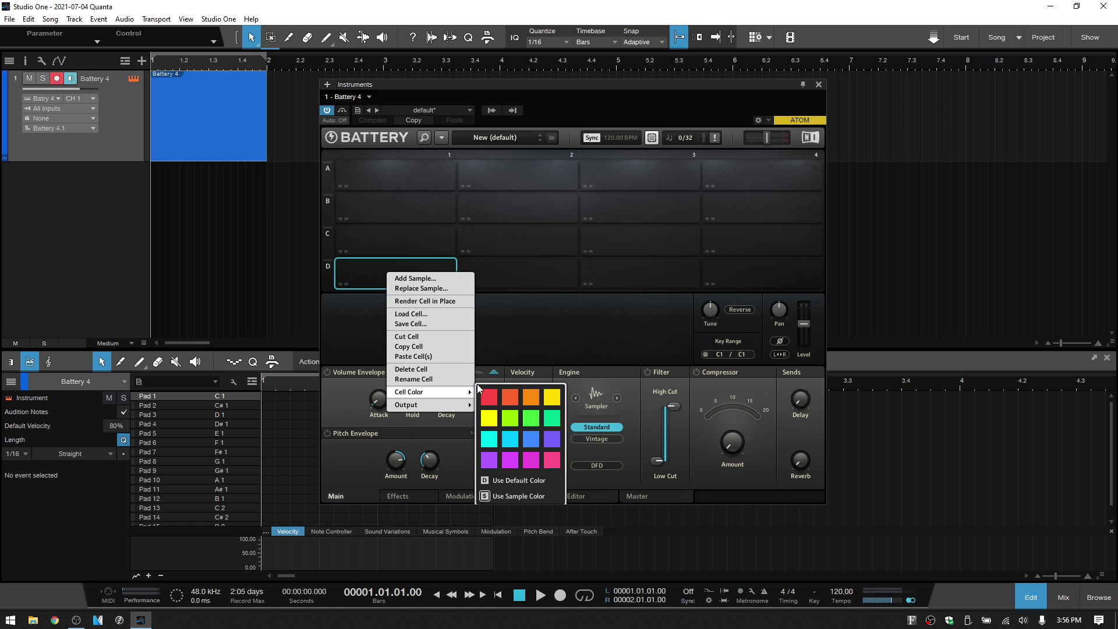
pyautogui.click(489, 396)
pyautogui.click(507, 282)
pyautogui.rightClick(508, 281)
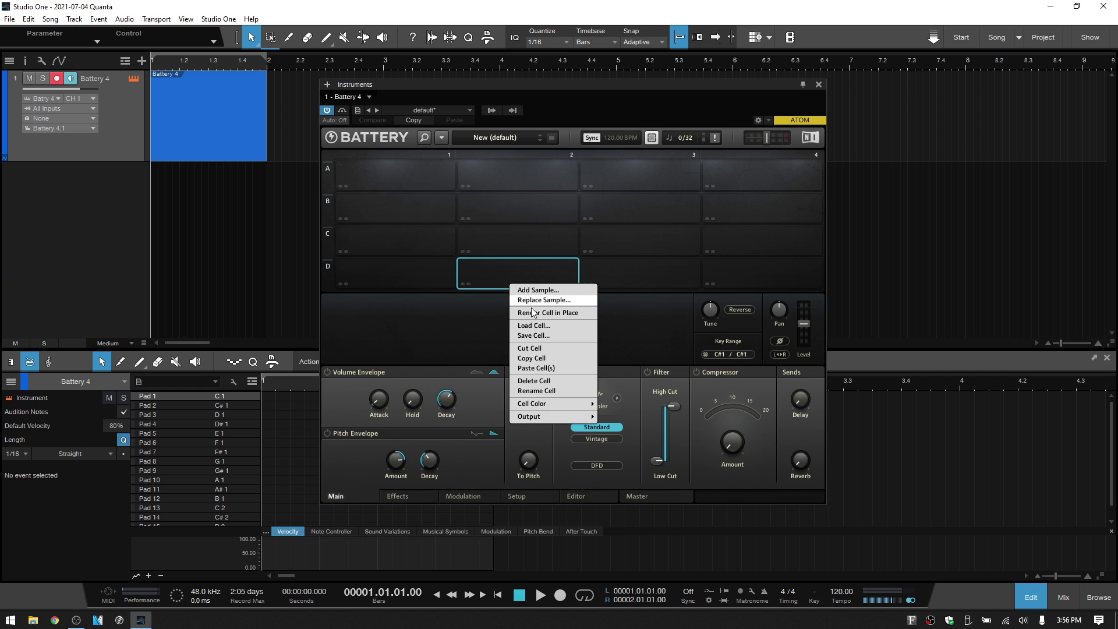
pyautogui.moveTo(551, 403)
pyautogui.click(612, 397)
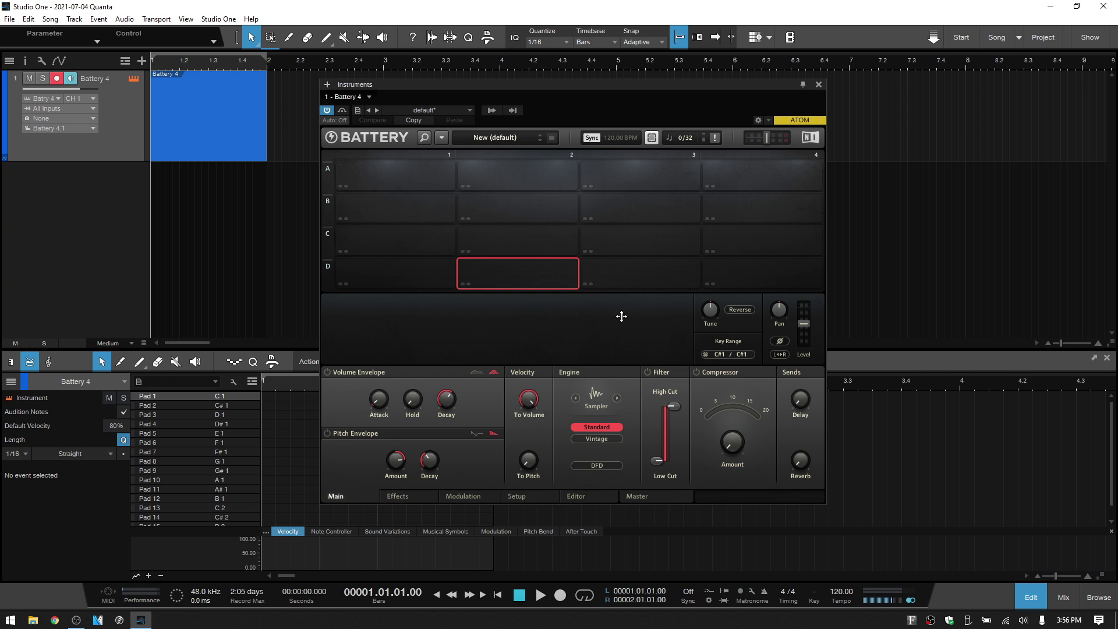
pyautogui.click(631, 288)
pyautogui.rightClick(634, 284)
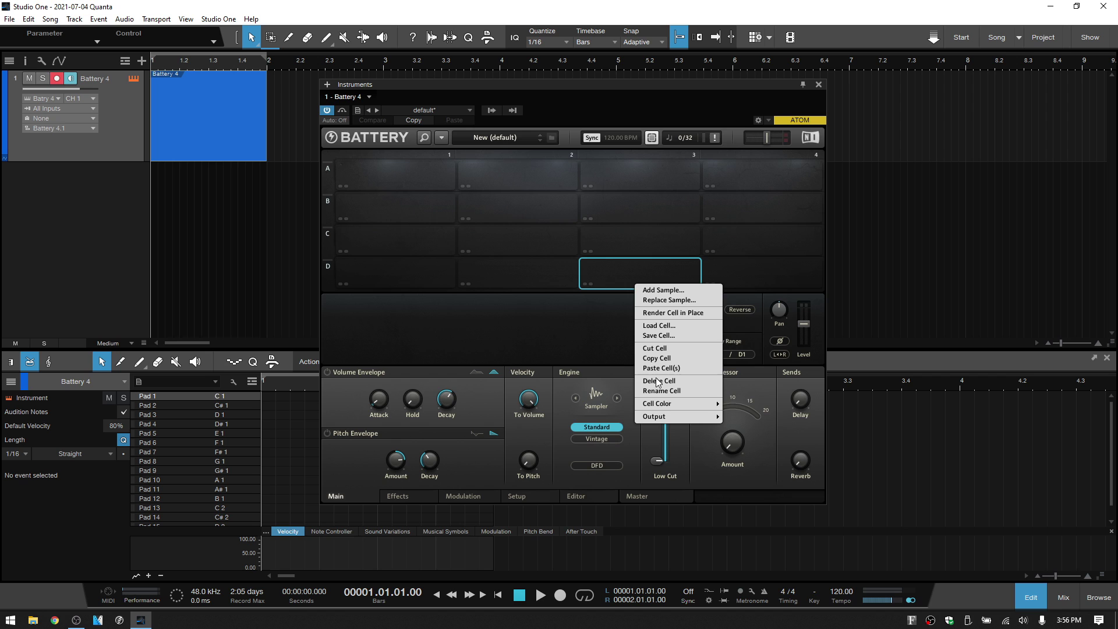
pyautogui.moveTo(678, 404)
pyautogui.click(736, 394)
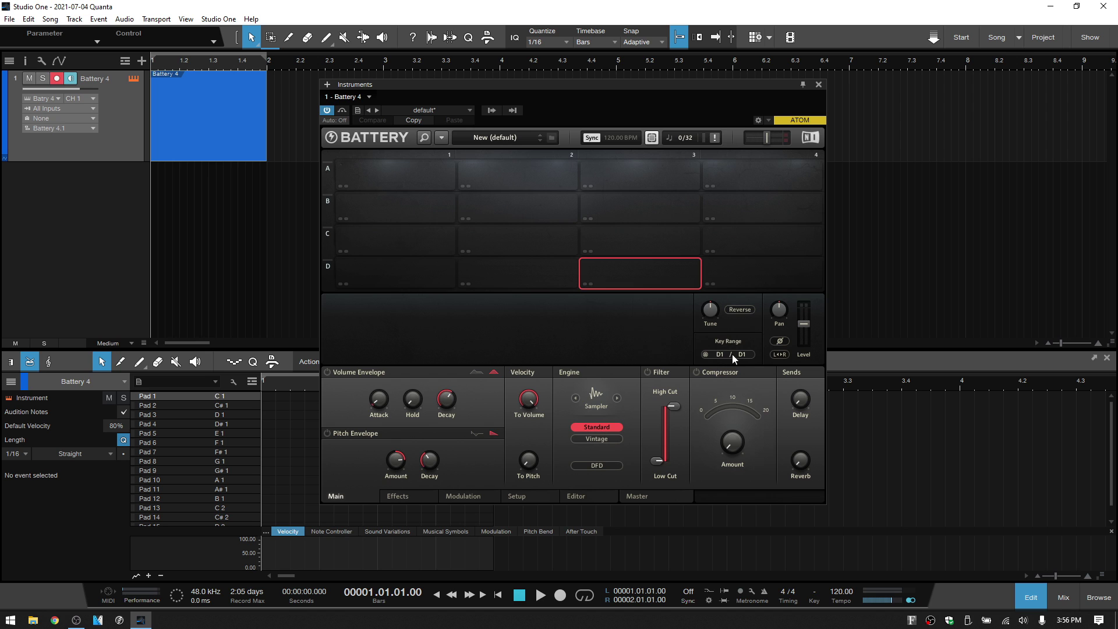
pyautogui.click(747, 281)
pyautogui.rightClick(750, 282)
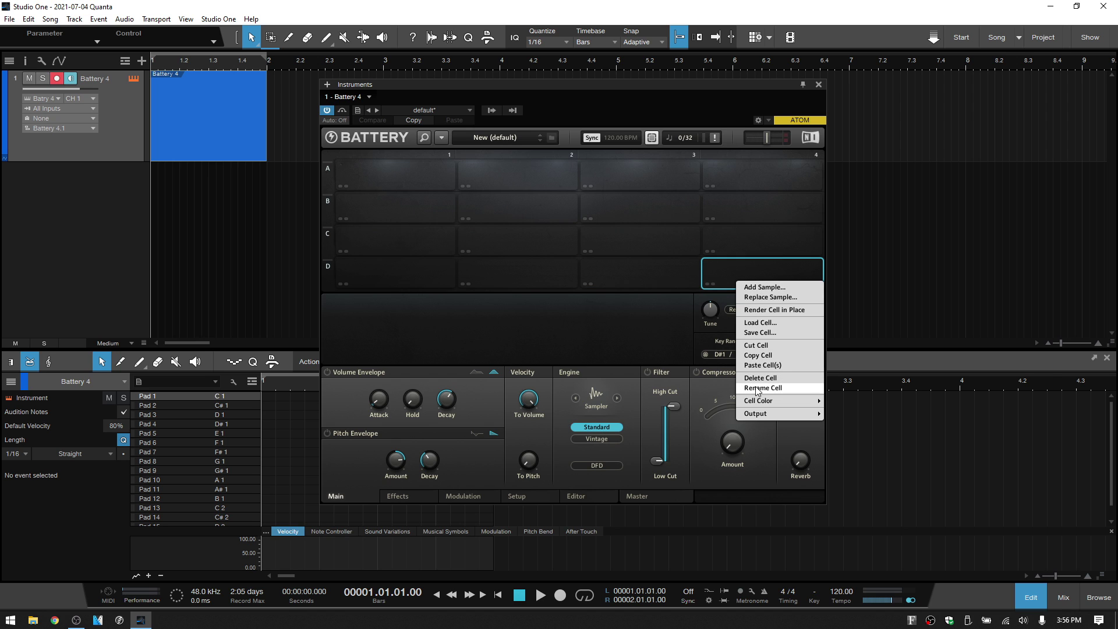
pyautogui.moveTo(759, 401)
pyautogui.click(658, 399)
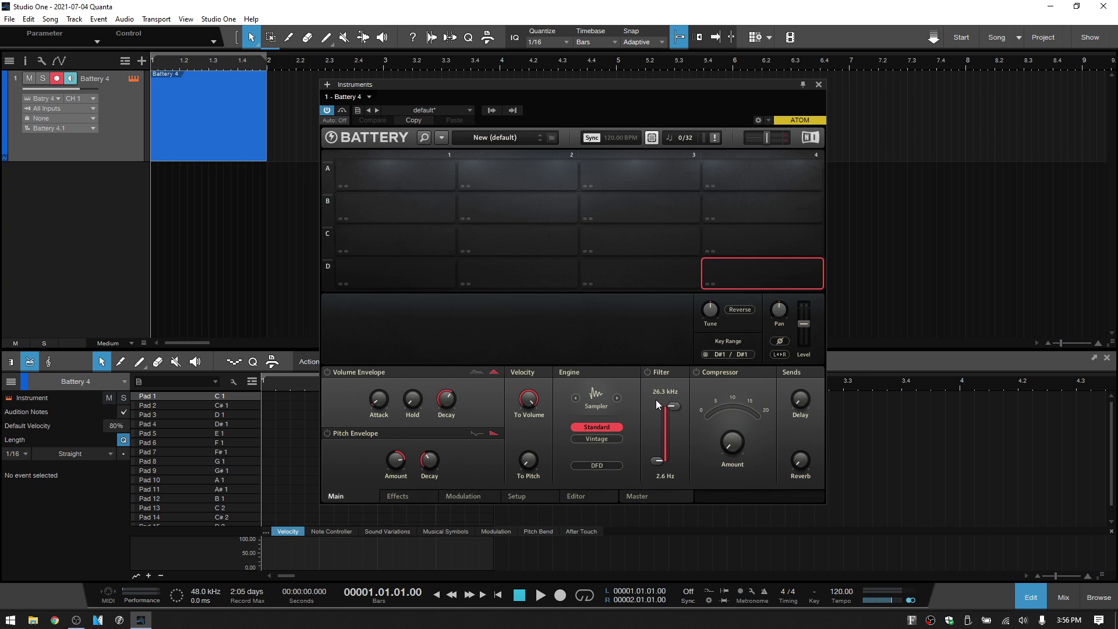
# In the detailed note list, colour Pad 1 through Pad 4 red.
pyautogui.click(167, 396)
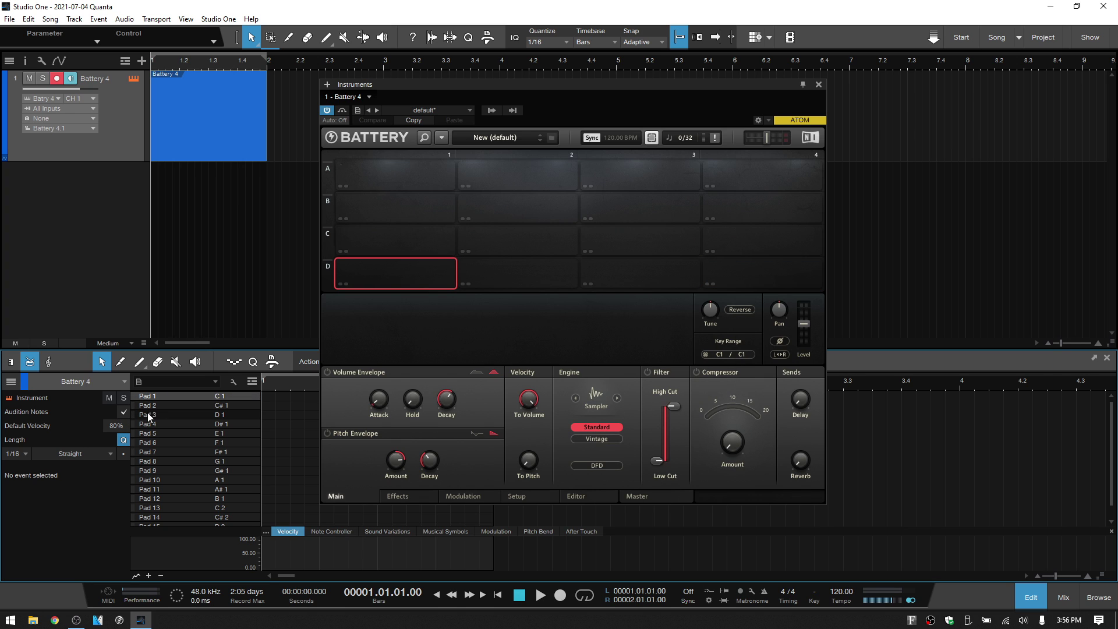
pyautogui.click(233, 383)
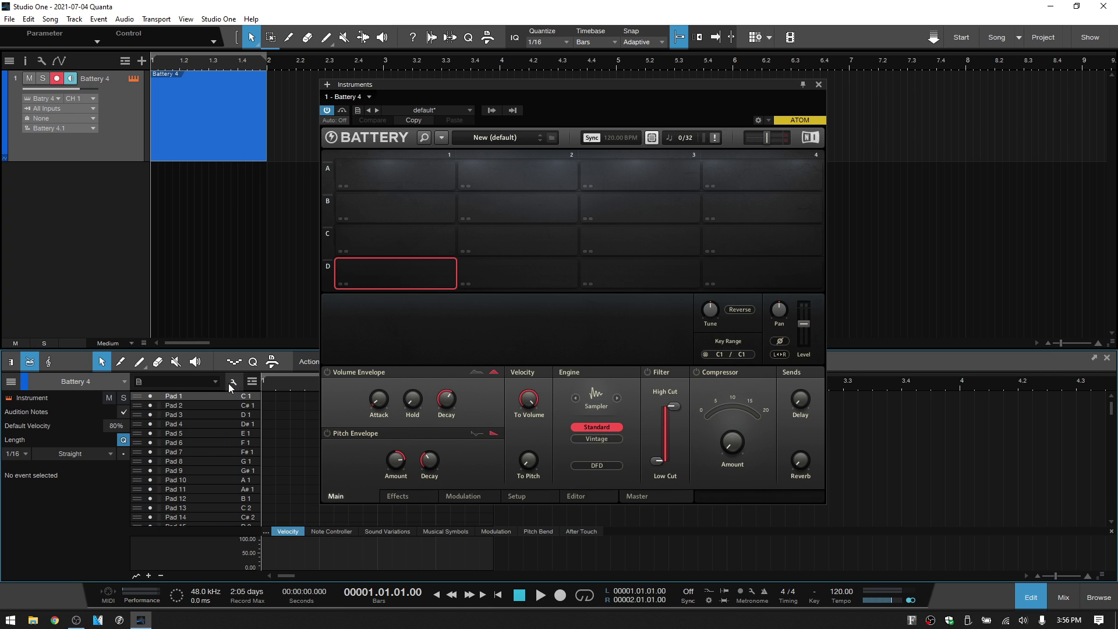
pyautogui.click(159, 396)
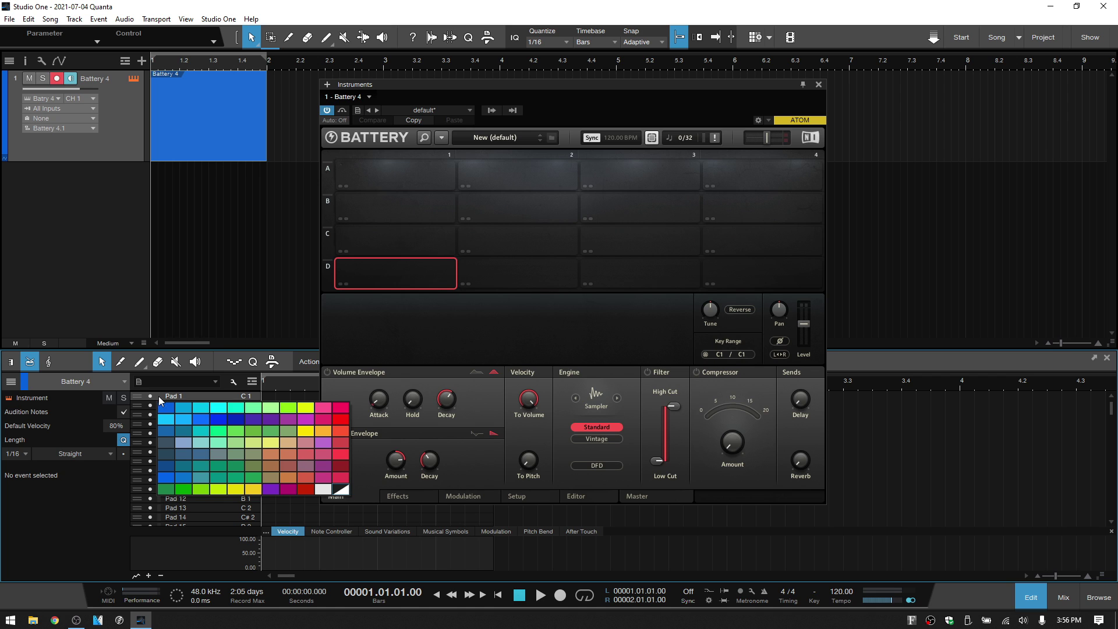
pyautogui.click(337, 420)
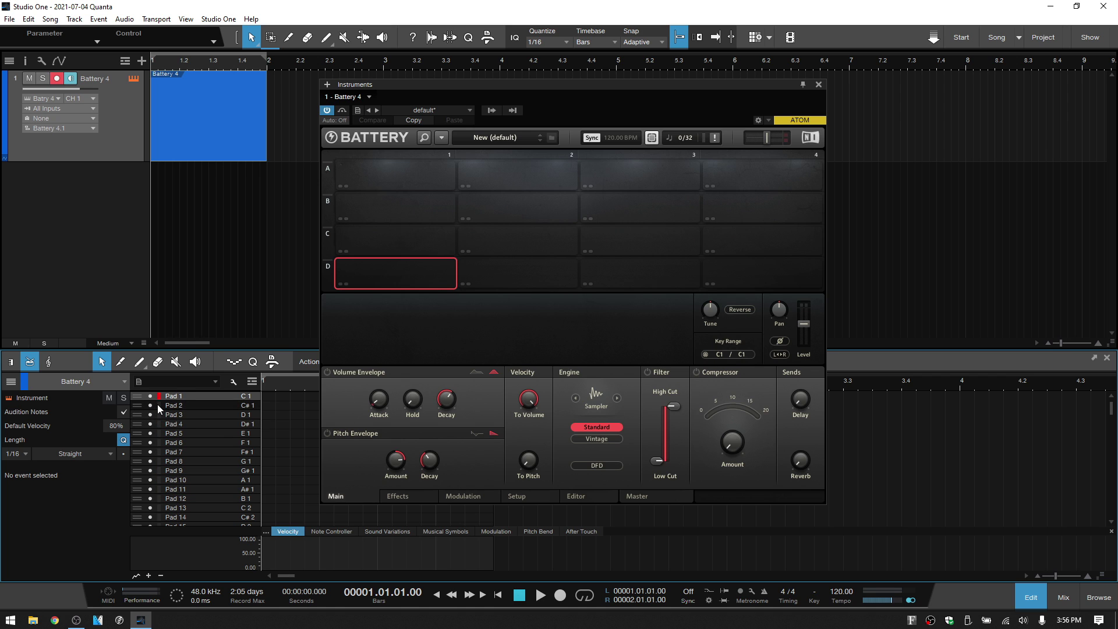
pyautogui.click(158, 405)
pyautogui.click(337, 429)
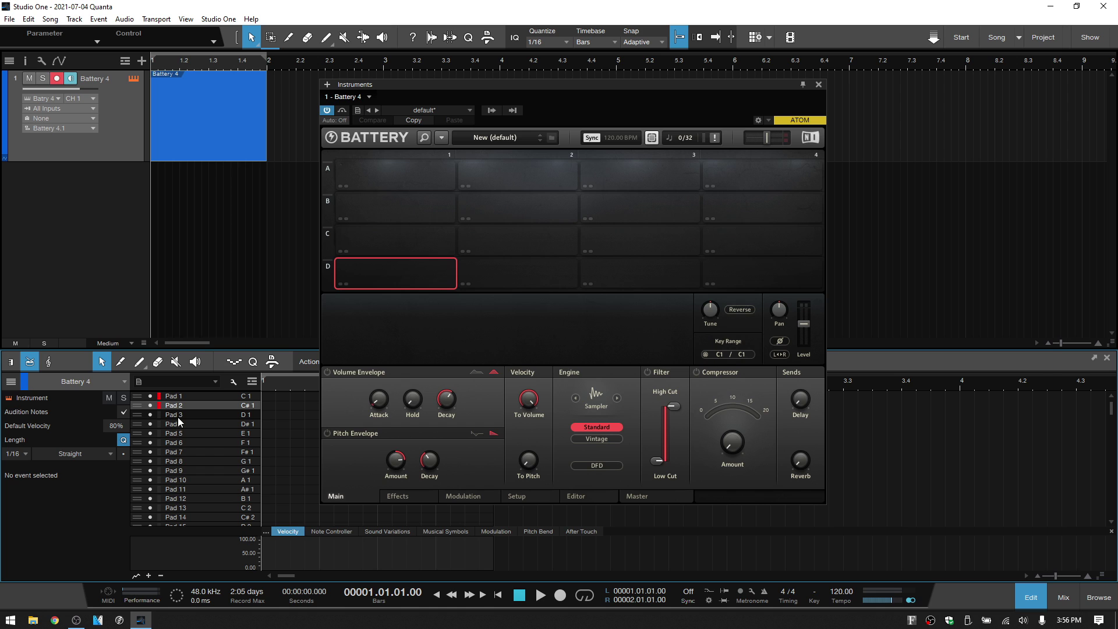
pyautogui.click(161, 415)
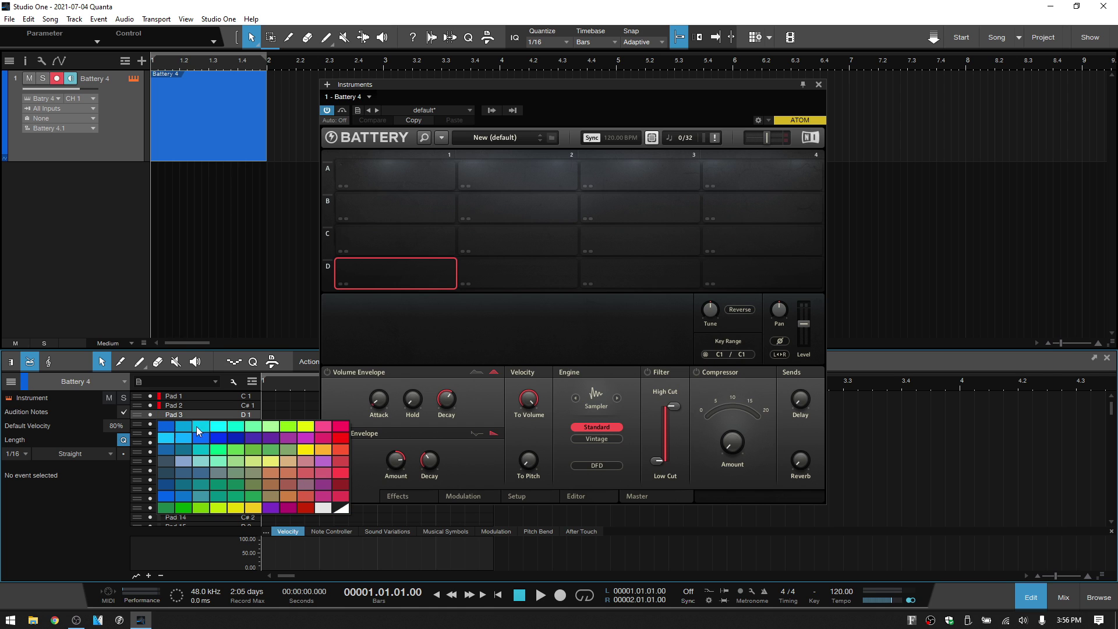
pyautogui.click(337, 437)
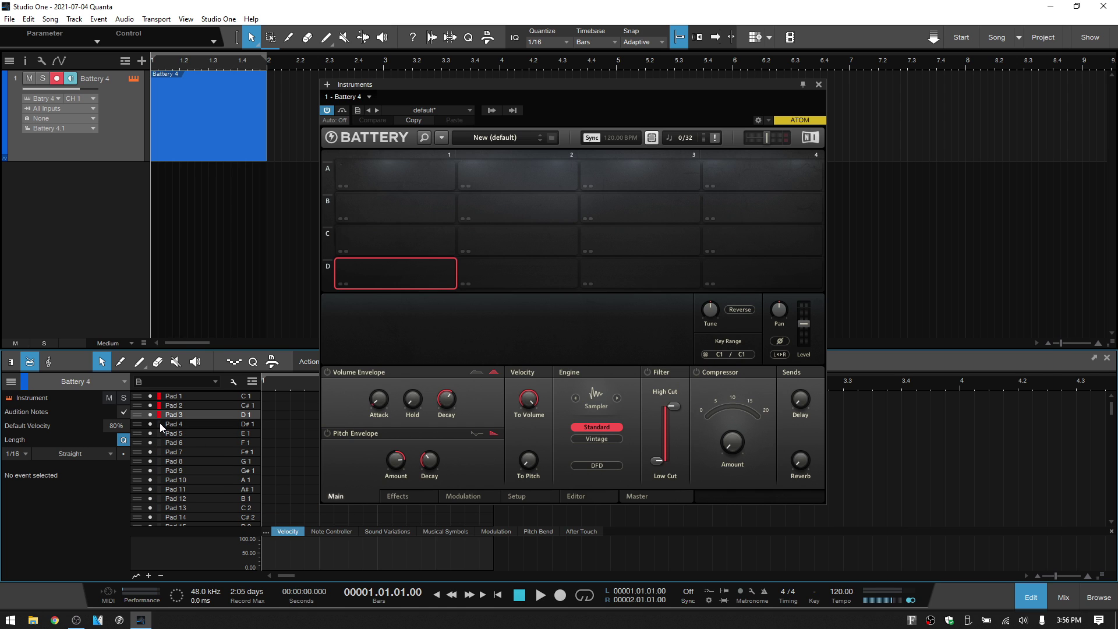
pyautogui.click(161, 424)
pyautogui.click(339, 450)
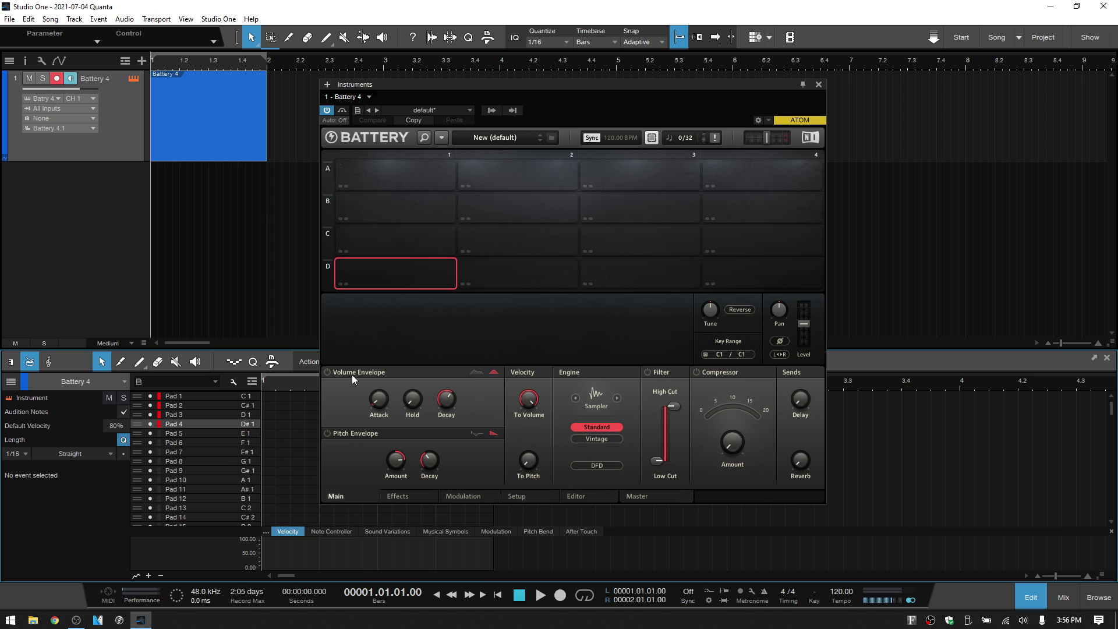
# Colour Battery cells C1, C2 and C3 purple and start on C4.
pyautogui.click(406, 232)
pyautogui.rightClick(406, 243)
pyautogui.moveTo(446, 361)
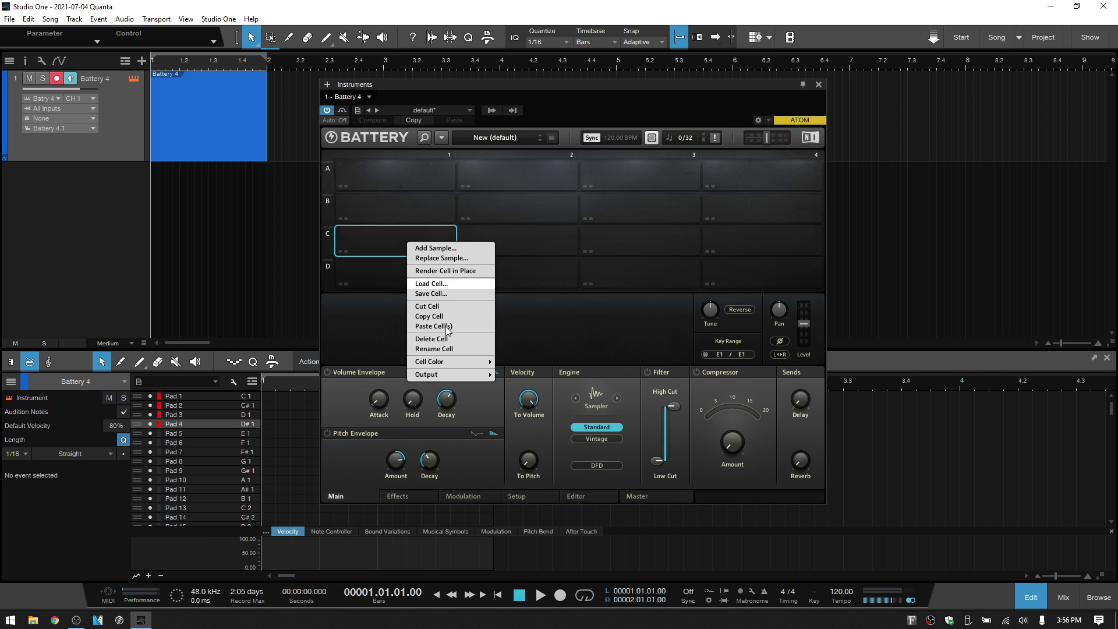
pyautogui.moveTo(543, 364)
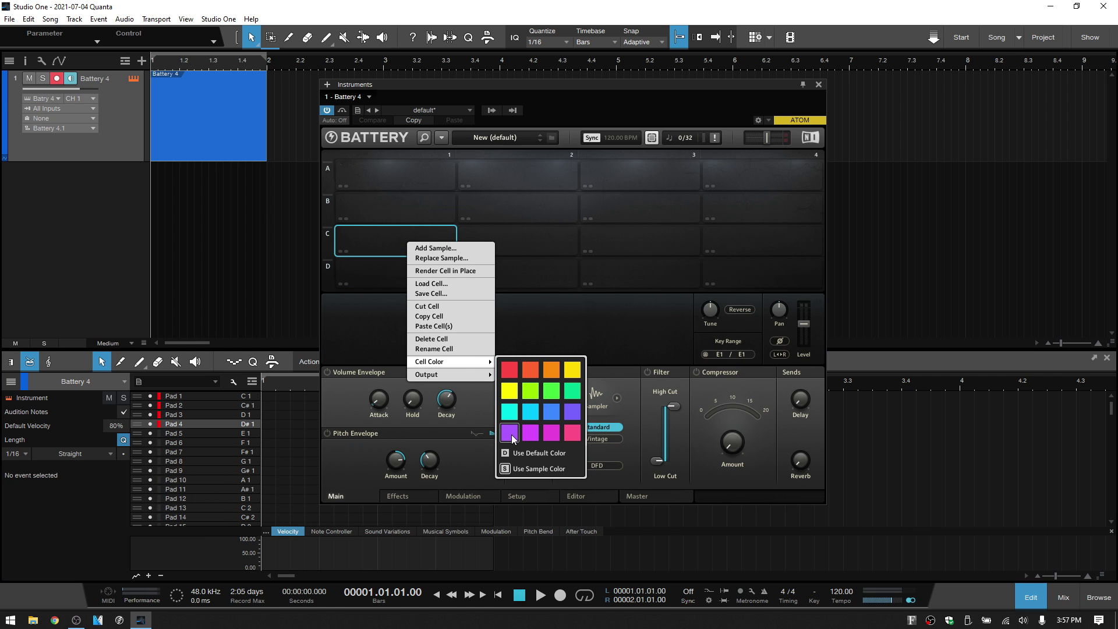
pyautogui.click(510, 434)
pyautogui.rightClick(506, 243)
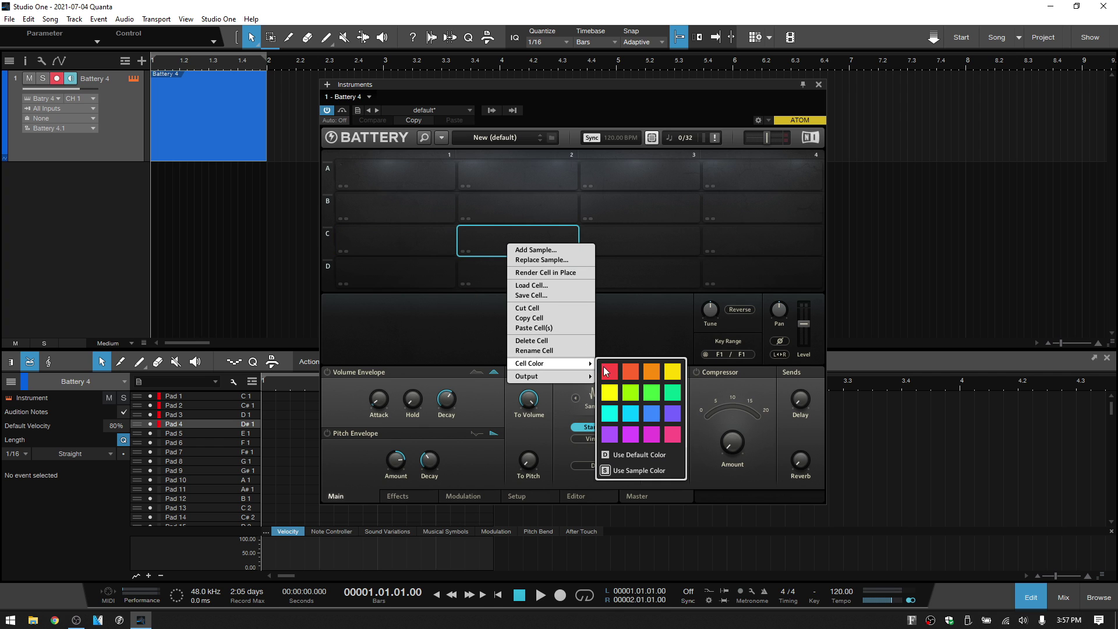
pyautogui.click(612, 439)
pyautogui.rightClick(622, 237)
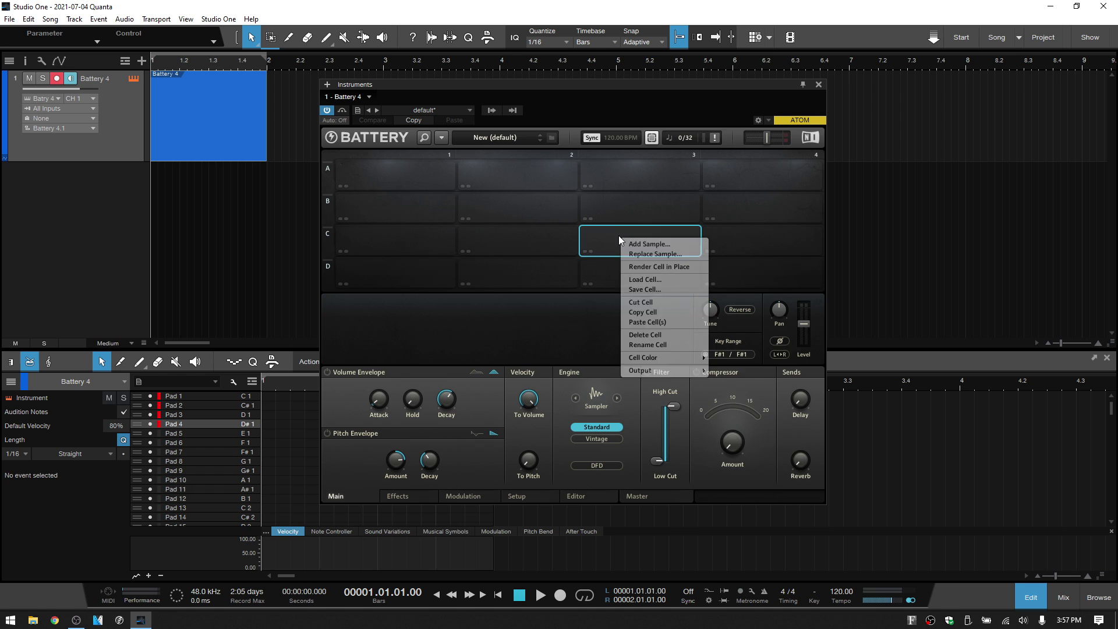
pyautogui.click(723, 434)
pyautogui.rightClick(742, 253)
pyautogui.click(669, 441)
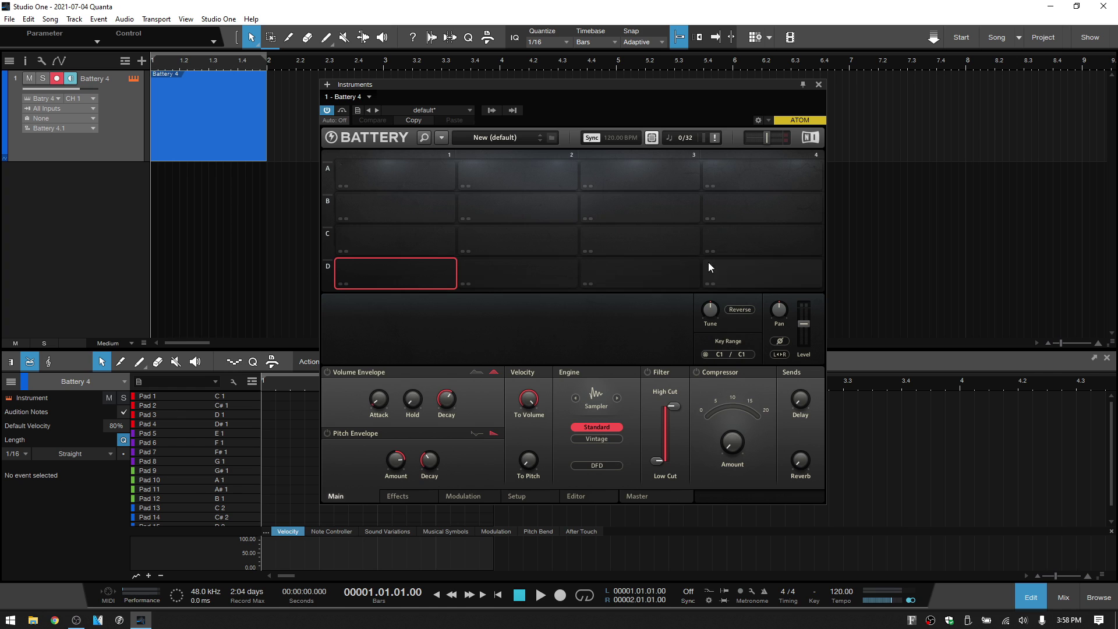
pyautogui.click(185, 405)
pyautogui.click(185, 414)
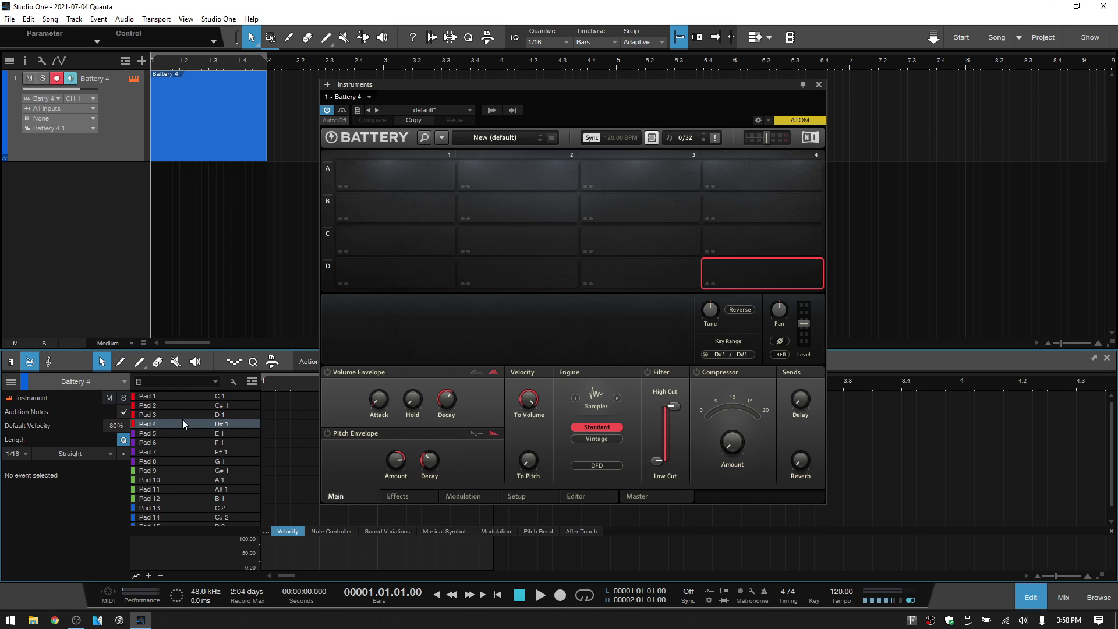
pyautogui.click(183, 434)
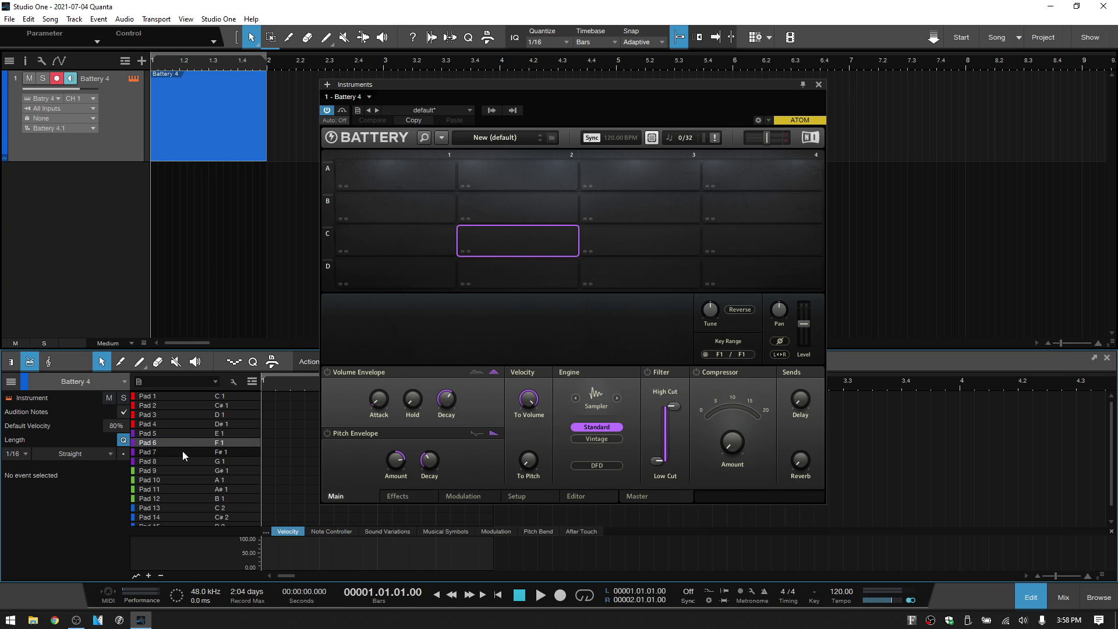
pyautogui.click(183, 451)
pyautogui.click(176, 480)
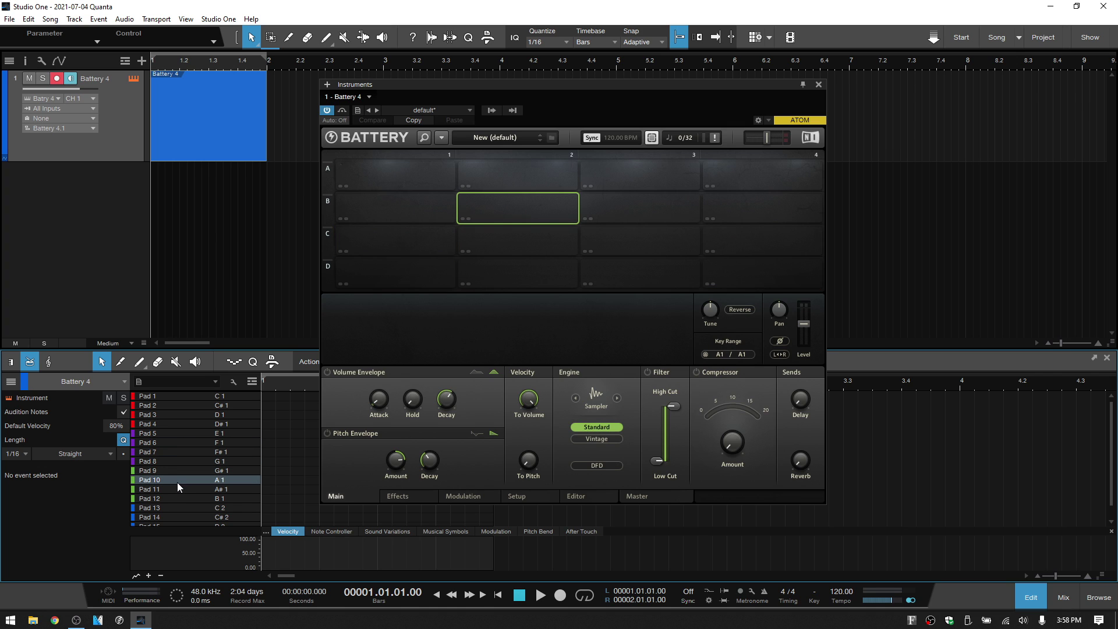
pyautogui.click(178, 486)
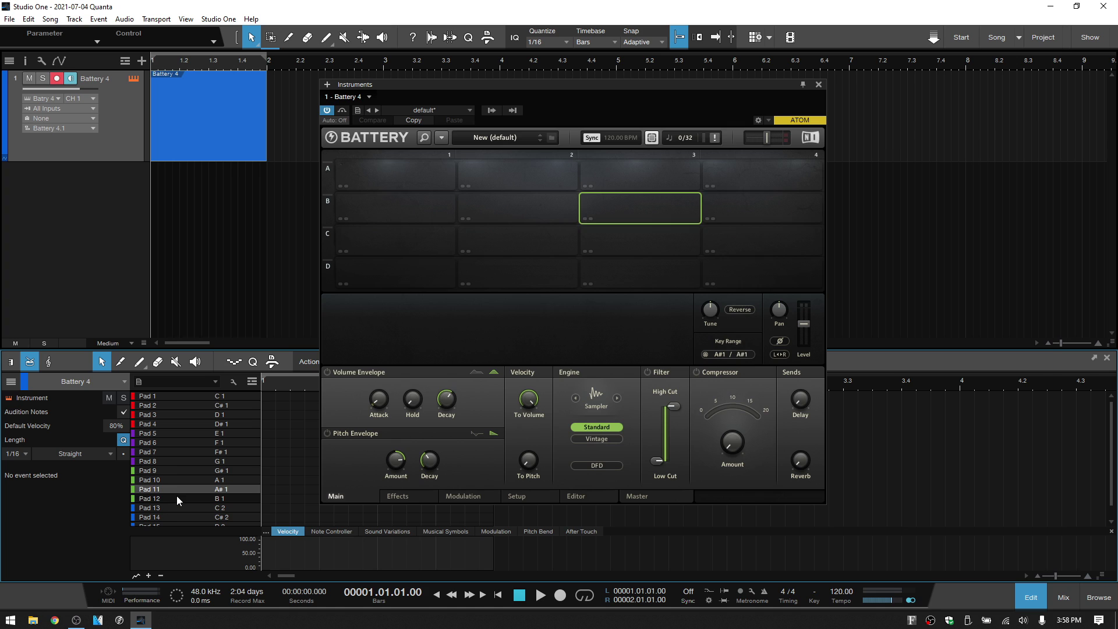
pyautogui.click(176, 498)
pyautogui.click(177, 515)
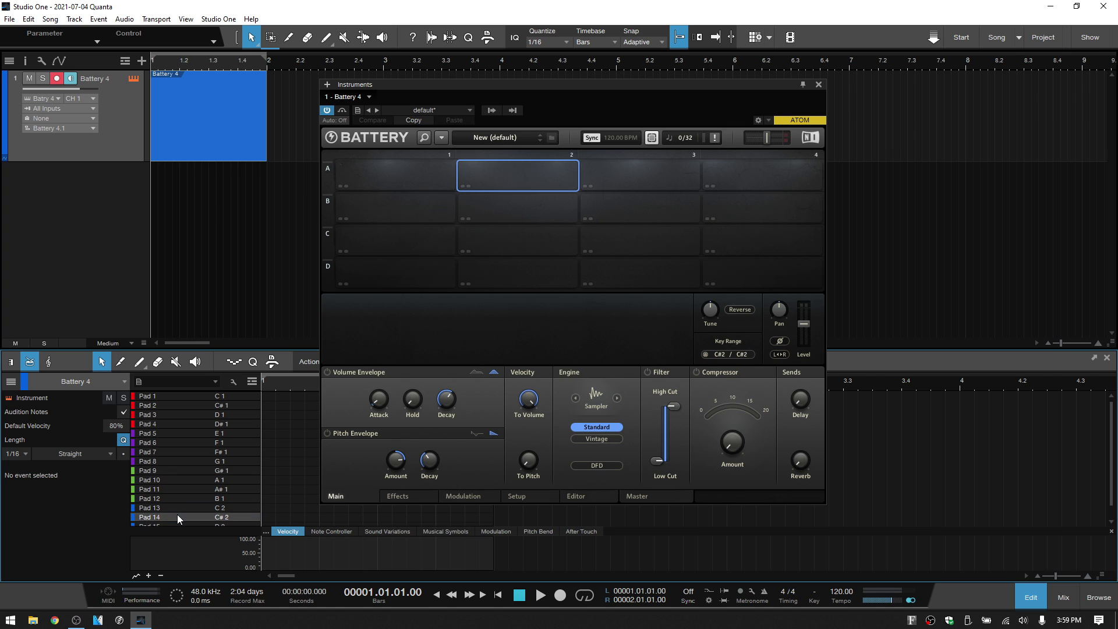
pyautogui.click(178, 509)
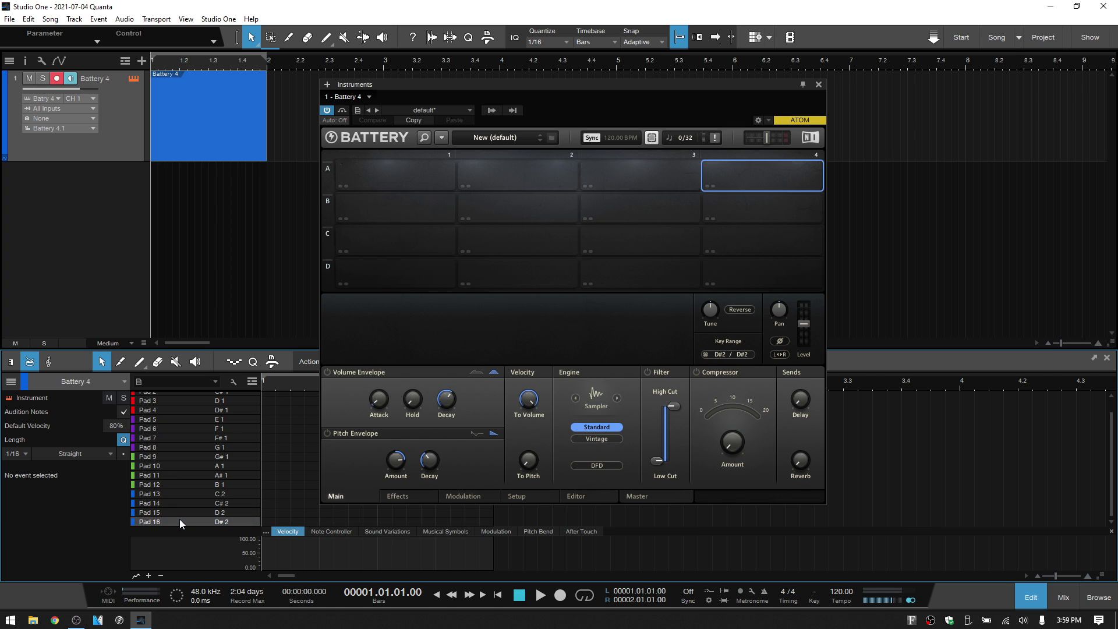
pyautogui.scroll(1, 182, 501)
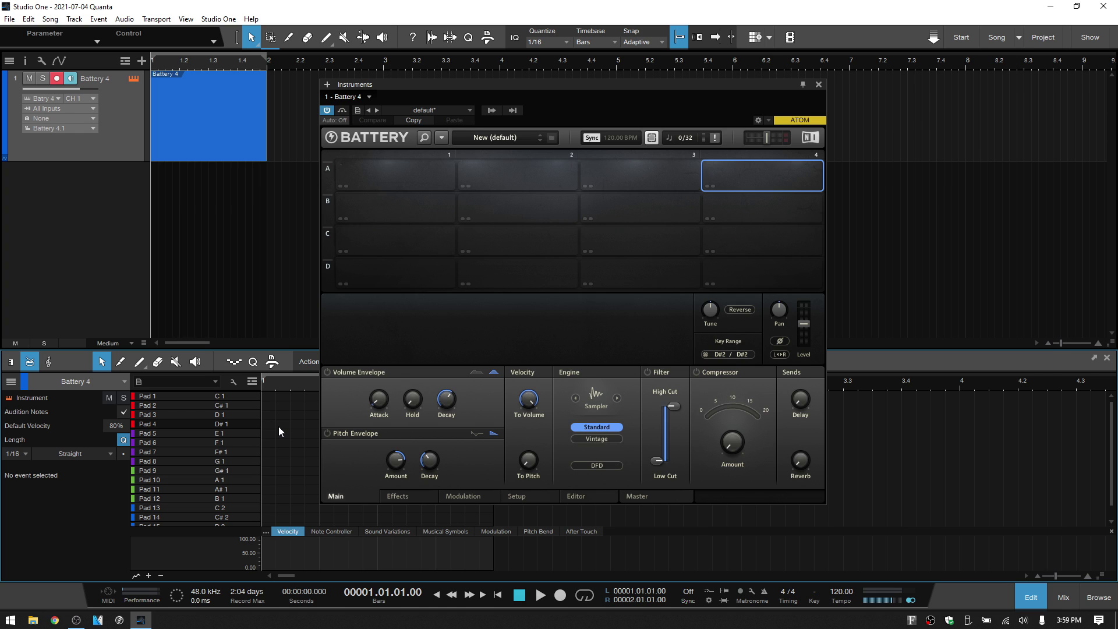
# Store Battery's current setup from the plug-in preset menu under the name 'Tutorial'.
pyautogui.click(469, 110)
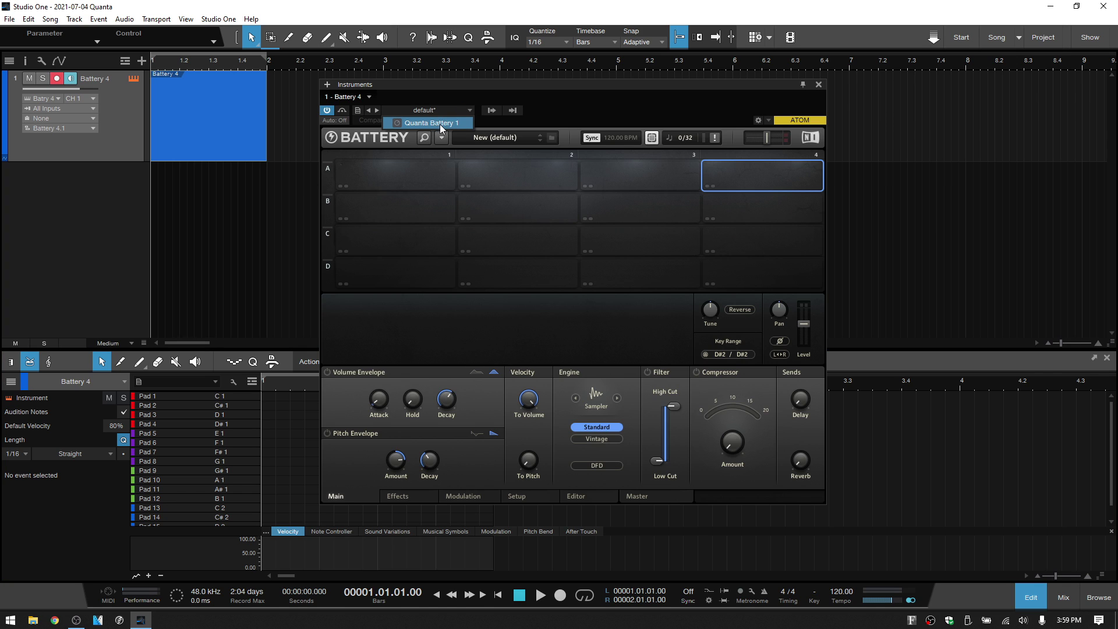
pyautogui.click(357, 111)
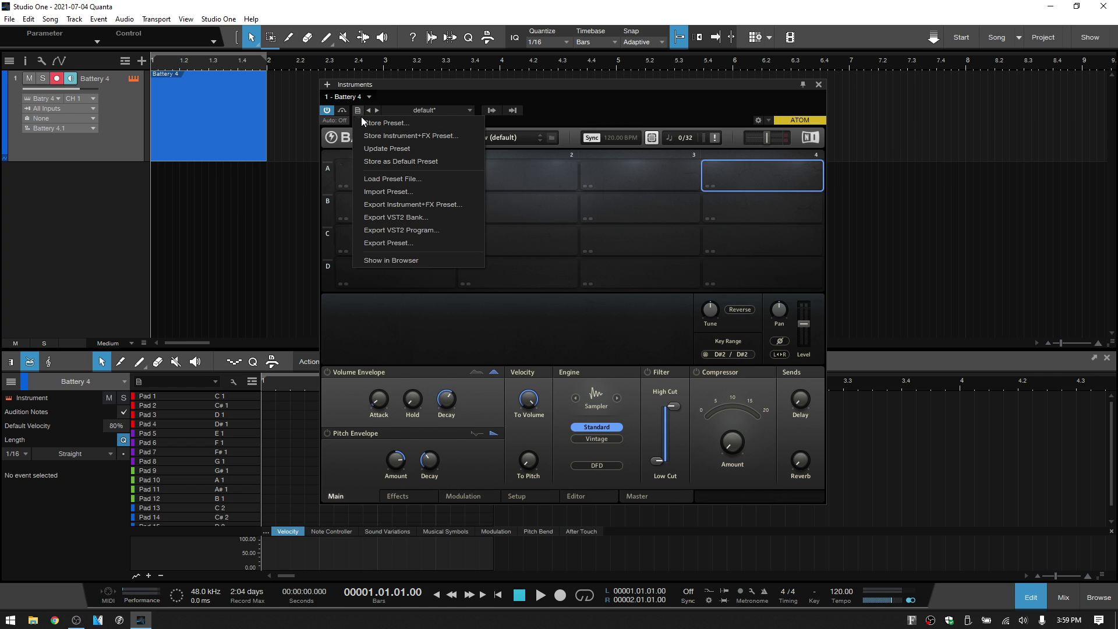
pyautogui.click(381, 122)
pyautogui.write('T')
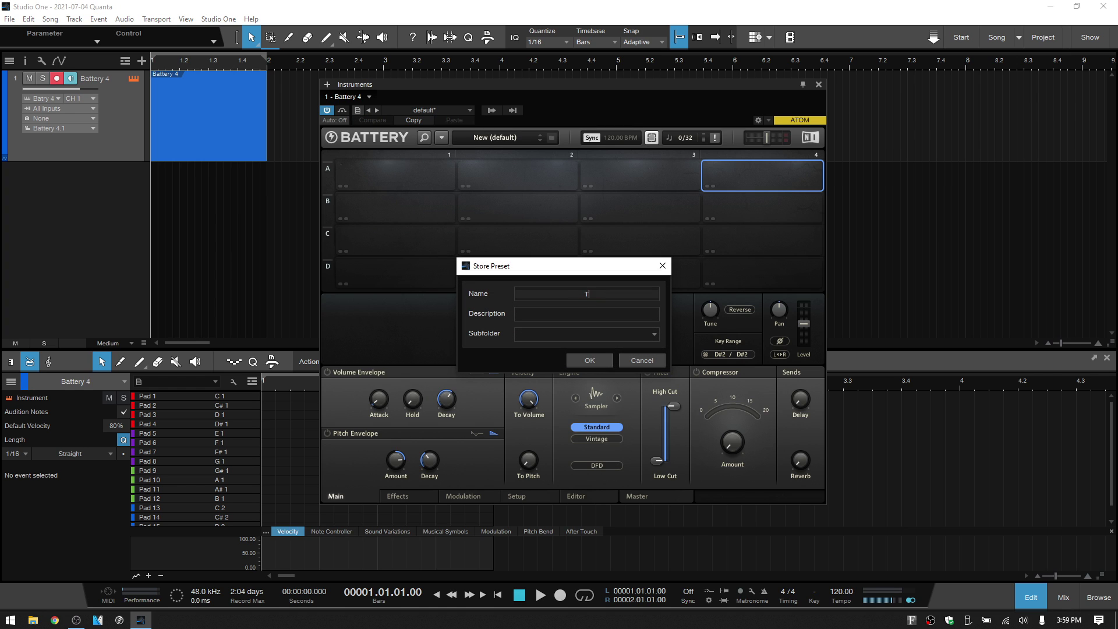
pyautogui.write('utorial')
pyautogui.press('Return')
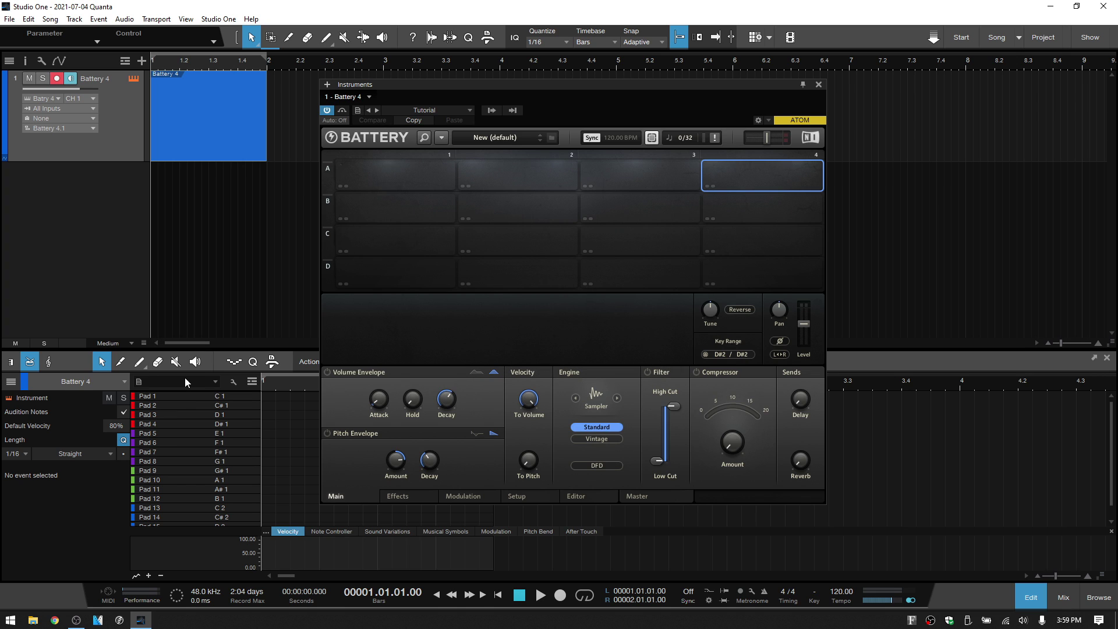
# Store the Pad 1–16 pad list as a pitch-name preset called 'Tutorial'.
pyautogui.click(141, 385)
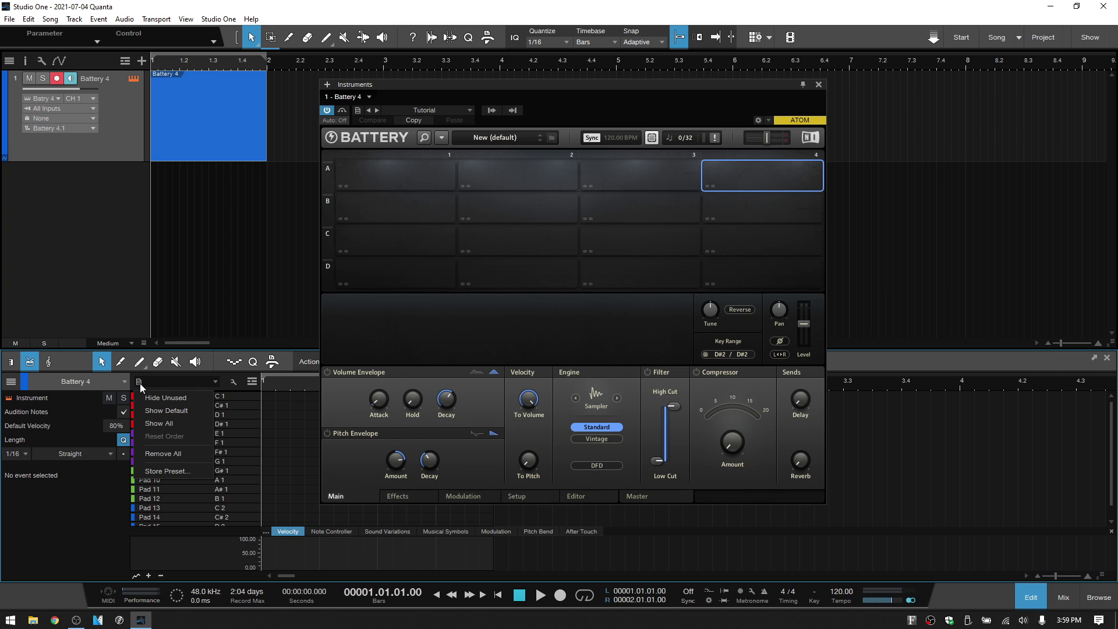
pyautogui.click(166, 471)
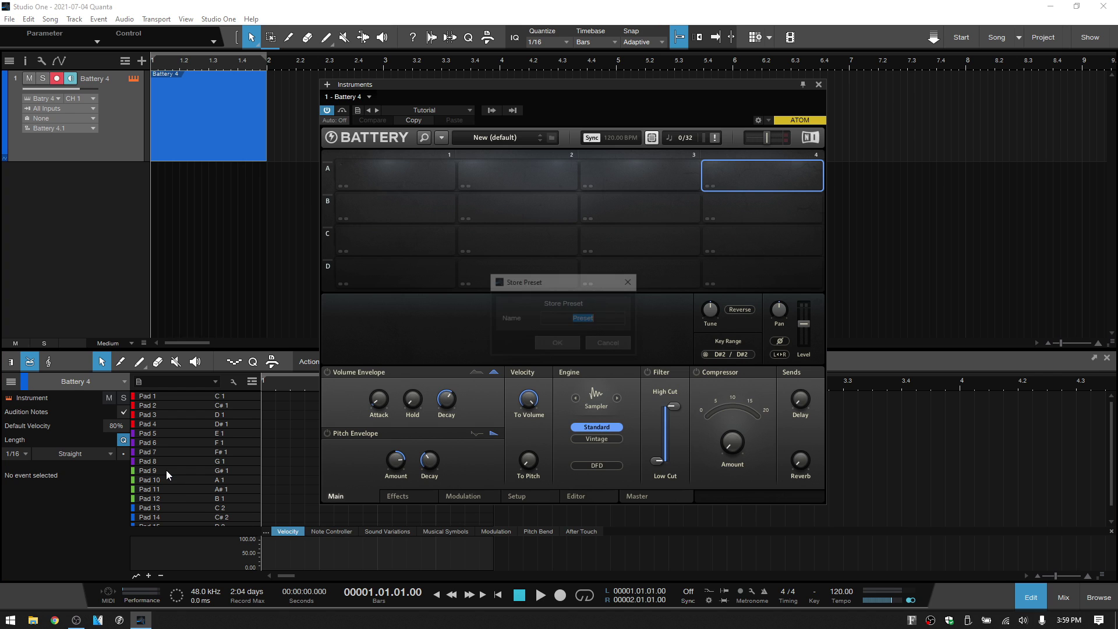
pyautogui.write('Tuto')
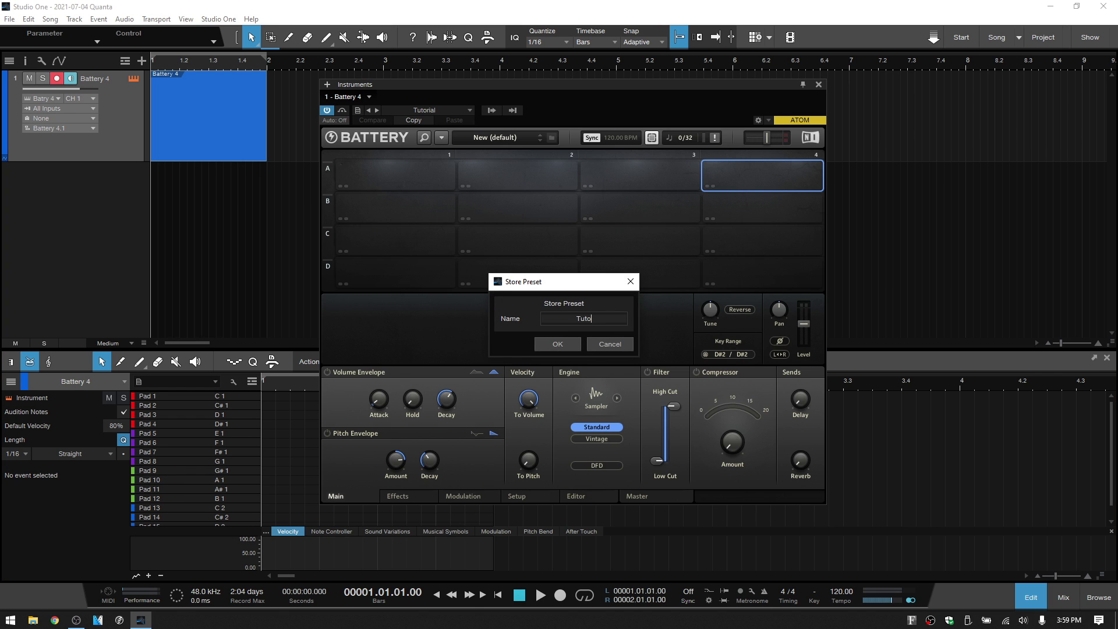
pyautogui.write('rial')
pyautogui.press('Return')
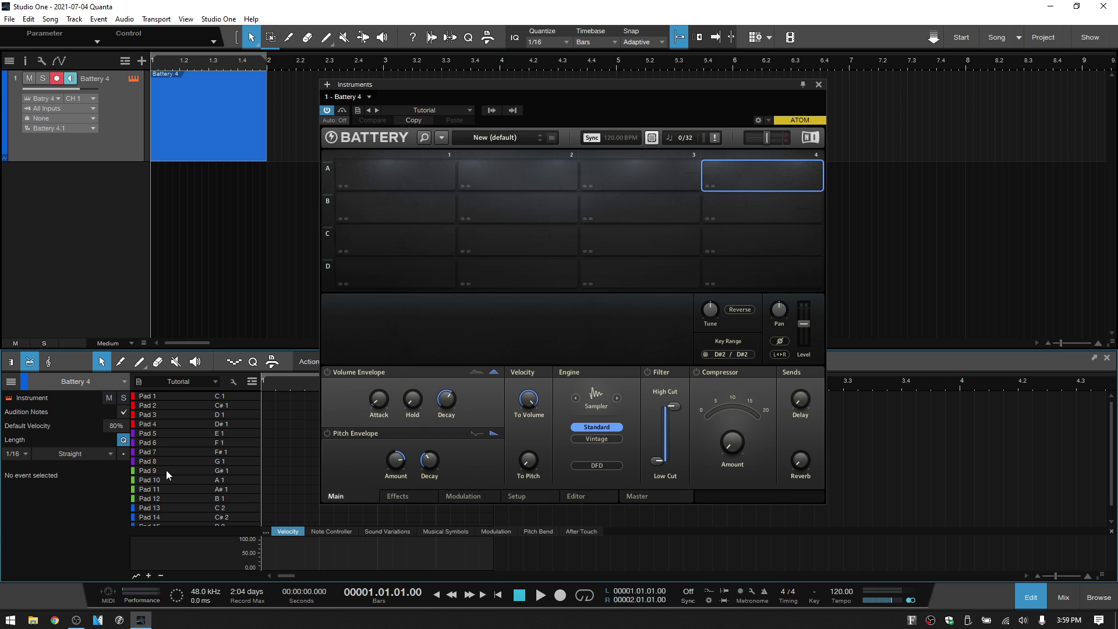
# Close Battery and the editor, then add a new Battery 4 track from the instrument browser.
pyautogui.click(820, 82)
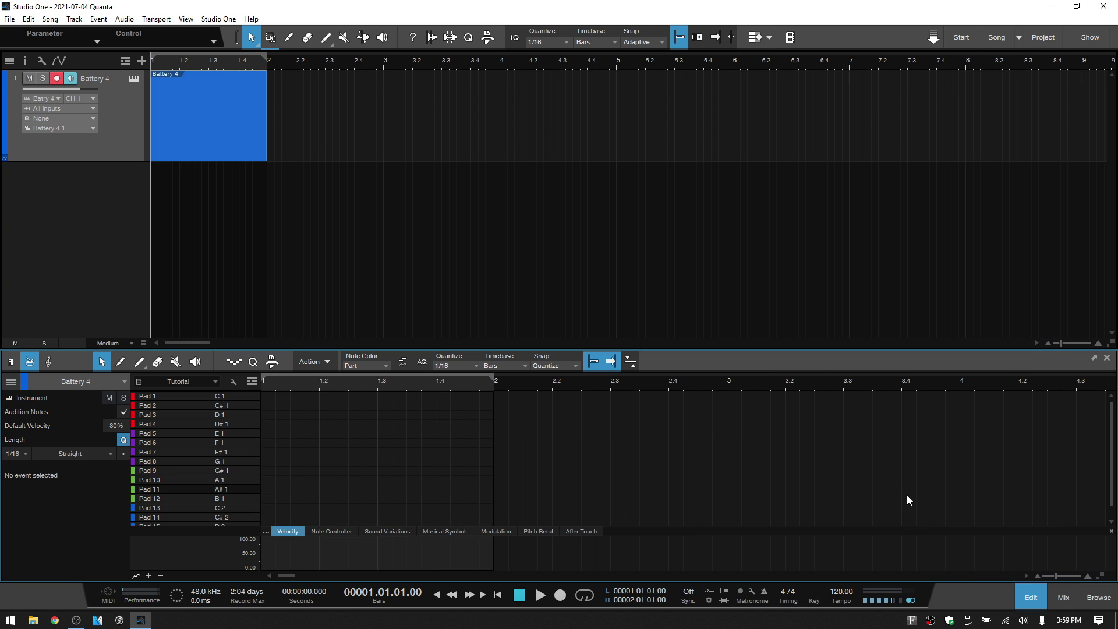
pyautogui.click(1035, 594)
pyautogui.click(1096, 595)
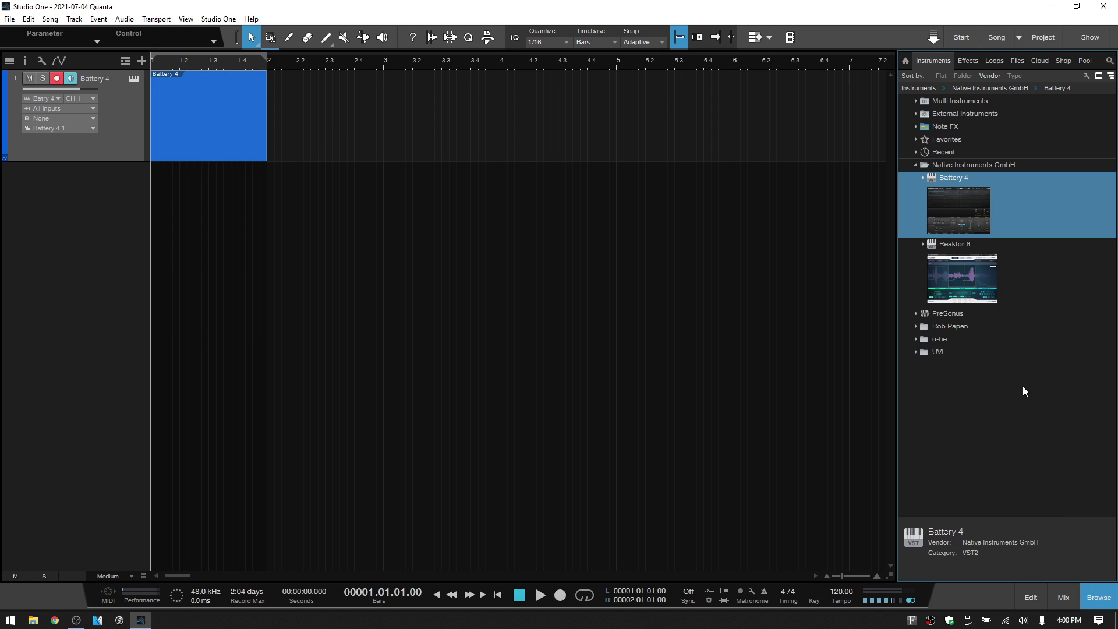
pyautogui.moveTo(978, 214); pyautogui.dragTo(324, 426)
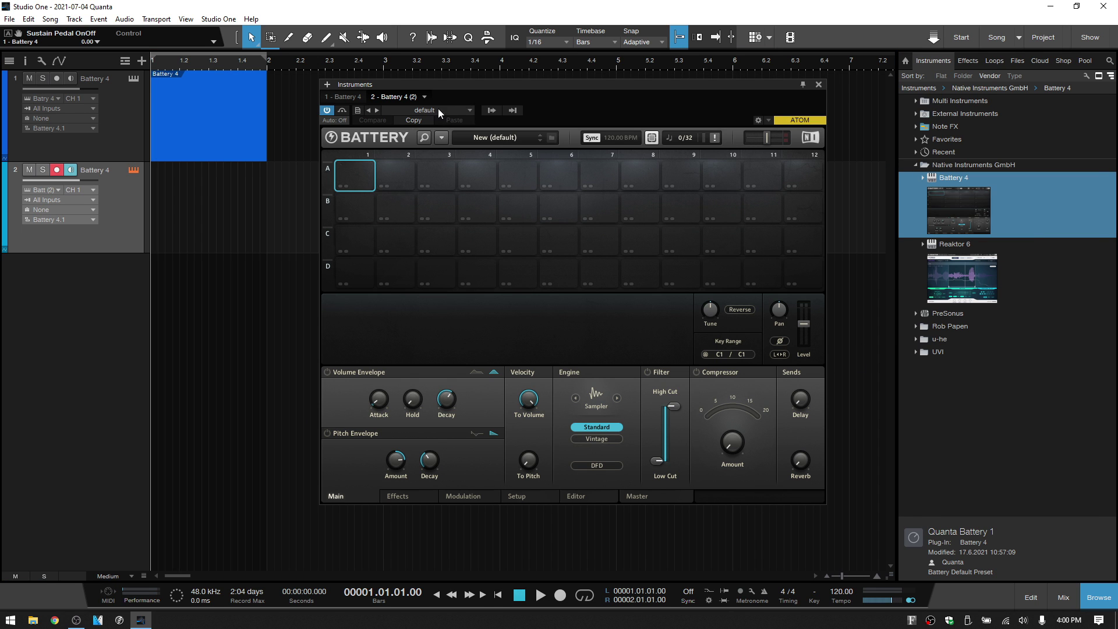
# Load the Tutorial preset into the new Battery and check that cells A1, A2 and D1 kept their colours.
pyautogui.click(472, 110)
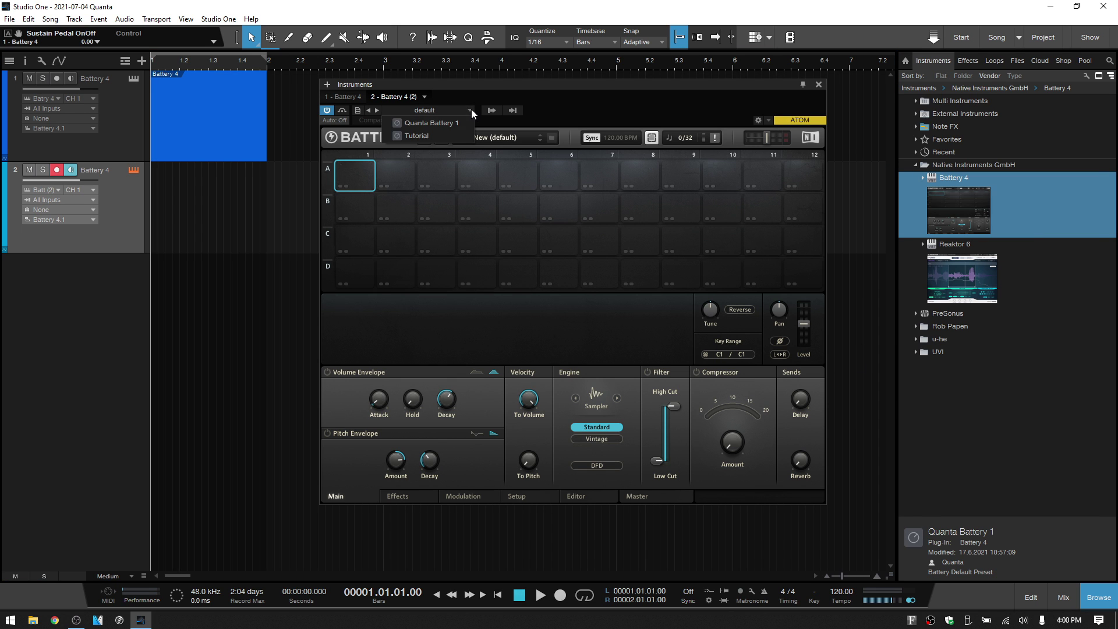
pyautogui.click(426, 138)
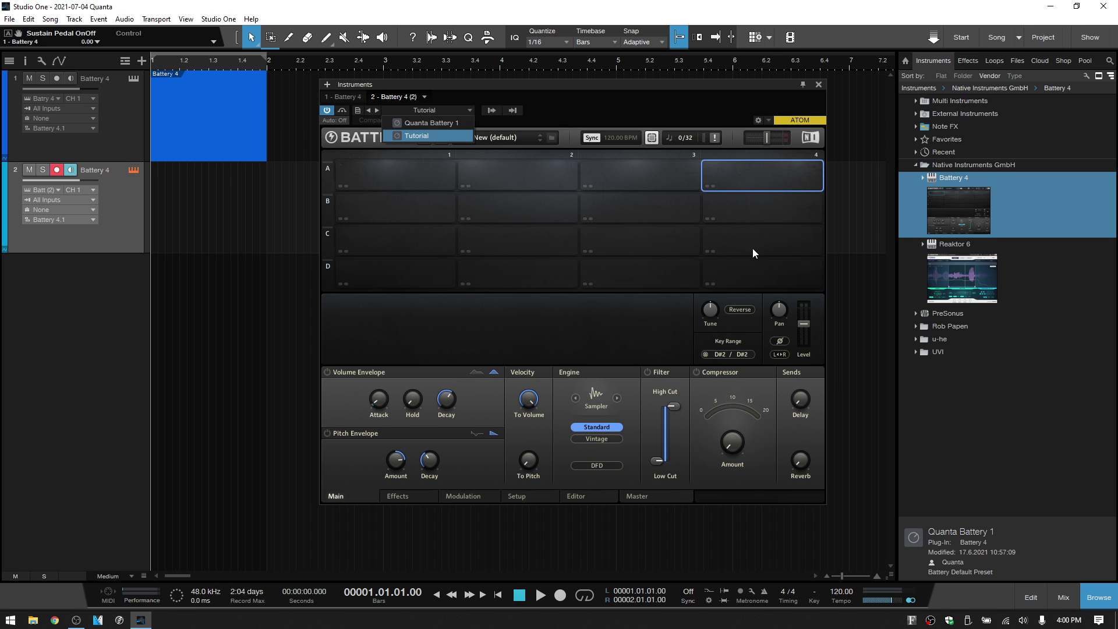
pyautogui.click(740, 264)
pyautogui.moveTo(668, 276); pyautogui.dragTo(411, 248)
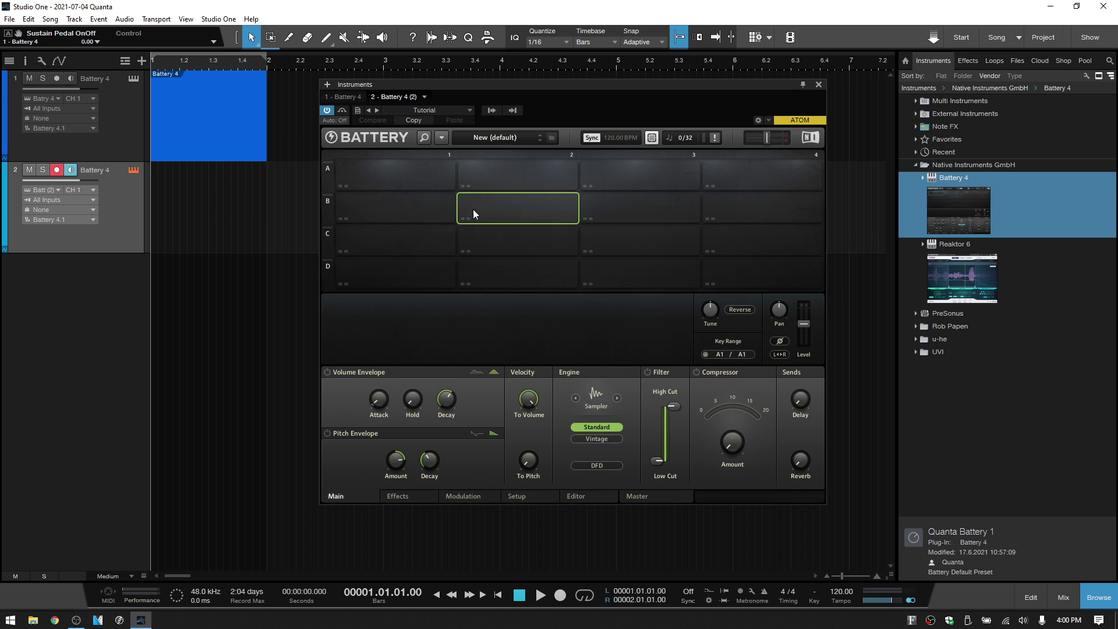
pyautogui.moveTo(411, 249); pyautogui.dragTo(403, 184)
pyautogui.click(402, 185)
pyautogui.click(473, 168)
pyautogui.click(372, 271)
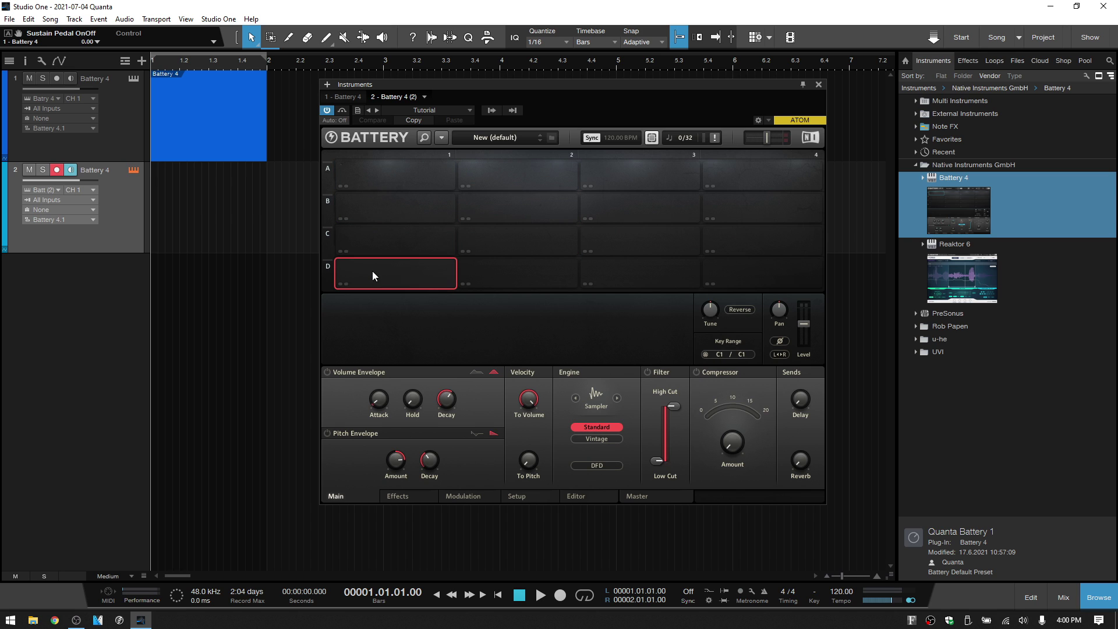
# Create an empty instrument part on track 2 and open it in the editor.
pyautogui.doubleClick(197, 228)
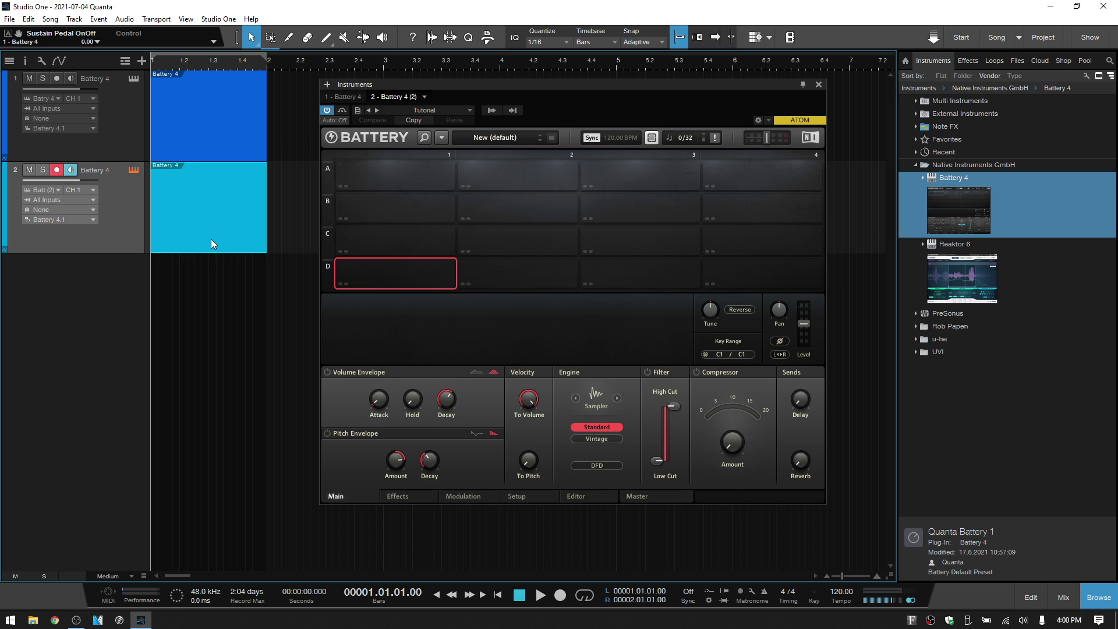
pyautogui.doubleClick(212, 239)
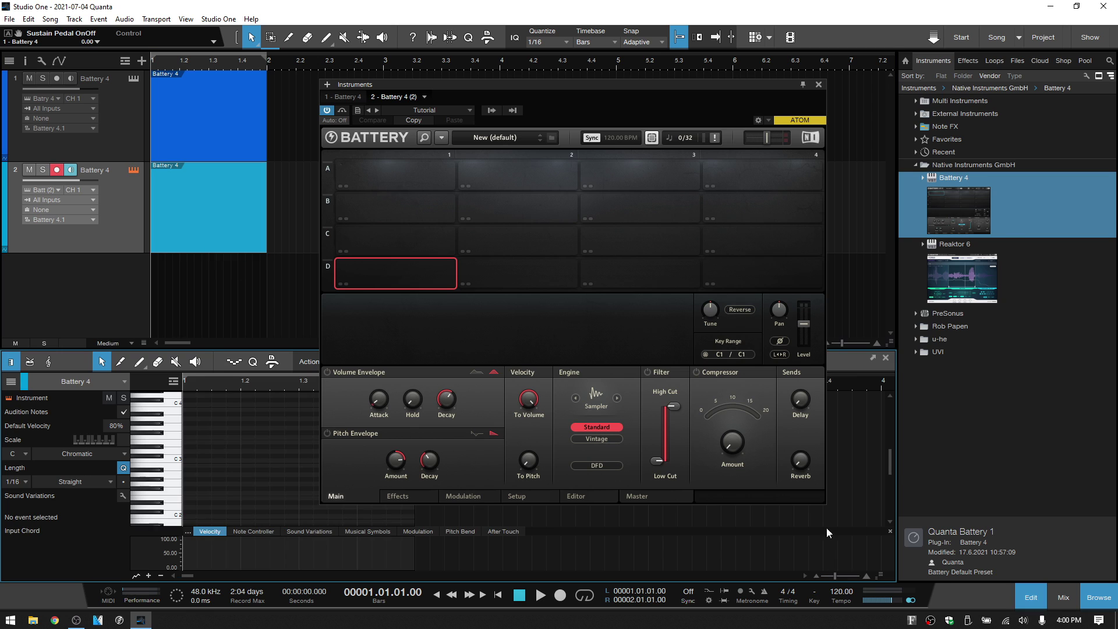
pyautogui.click(1103, 598)
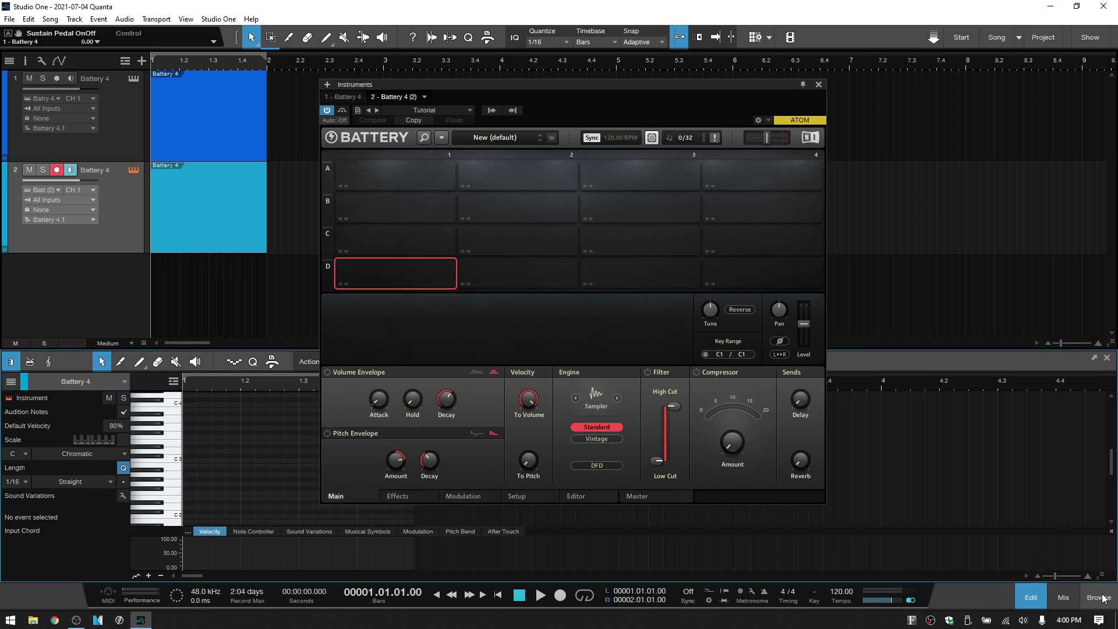
# Switch the editor to the drum pad list using the Tutorial pitch-name set.
pyautogui.click(29, 364)
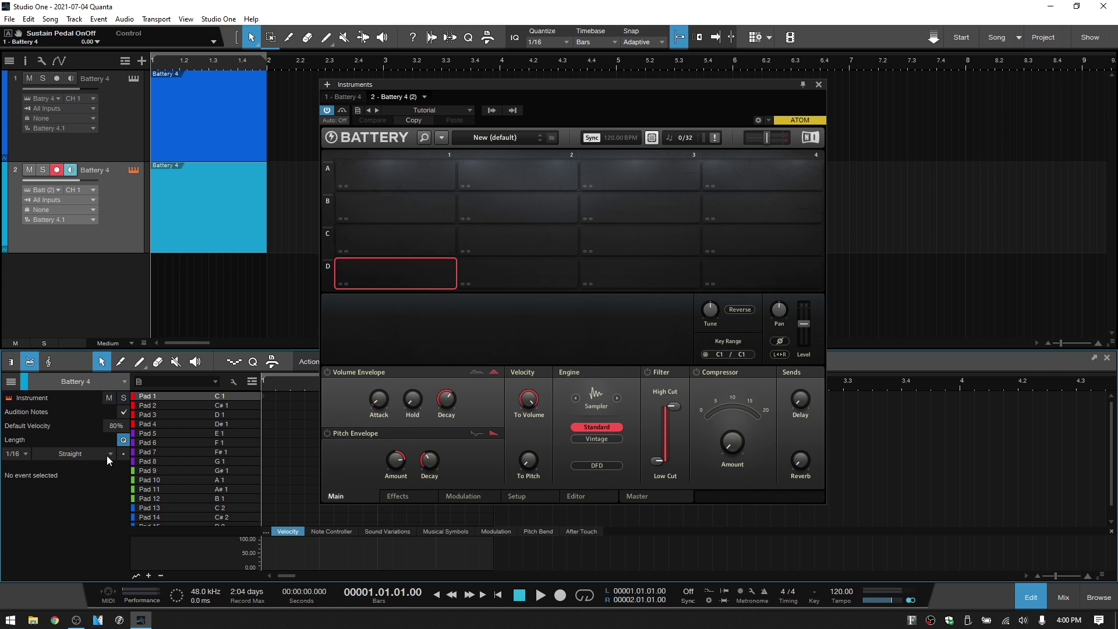
pyautogui.click(216, 381)
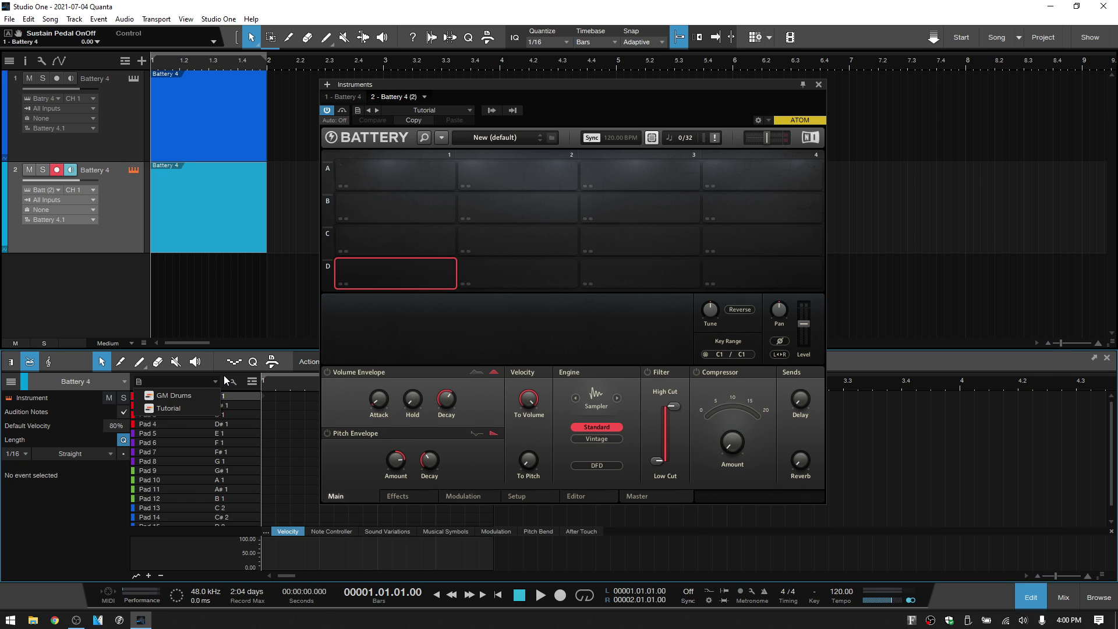
pyautogui.click(223, 375)
pyautogui.scroll(-1, 158, 487)
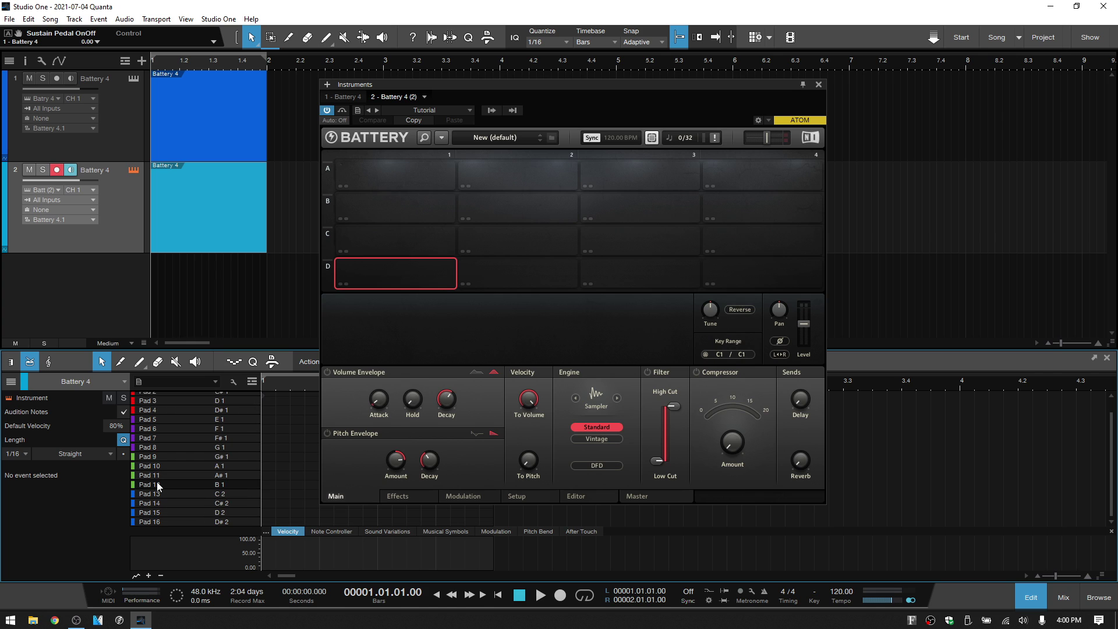
pyautogui.scroll(1, 157, 485)
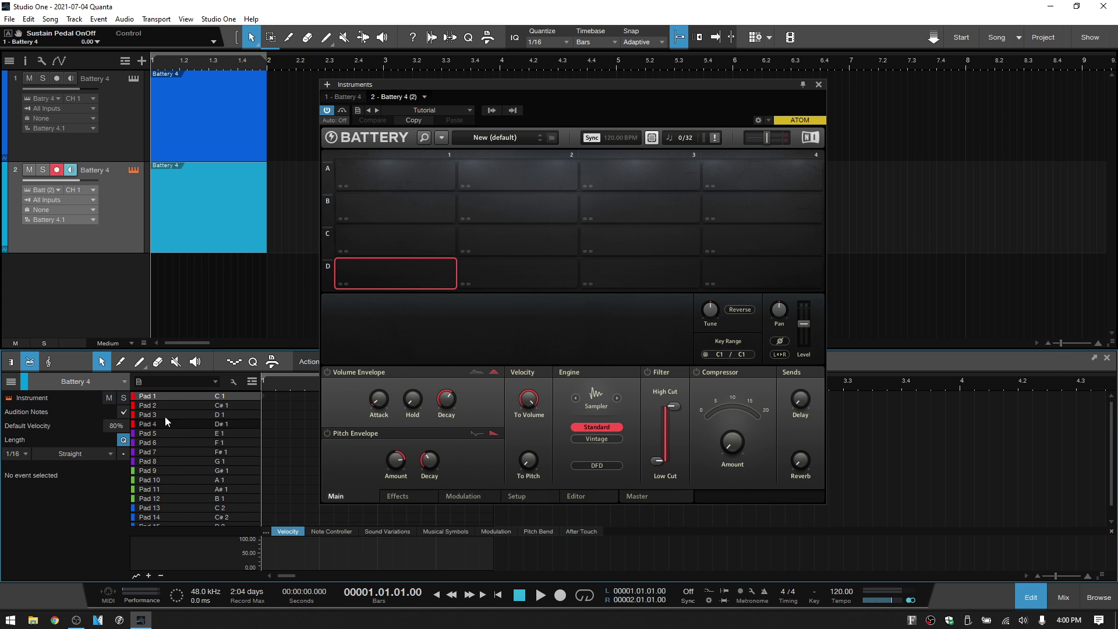
pyautogui.click(214, 384)
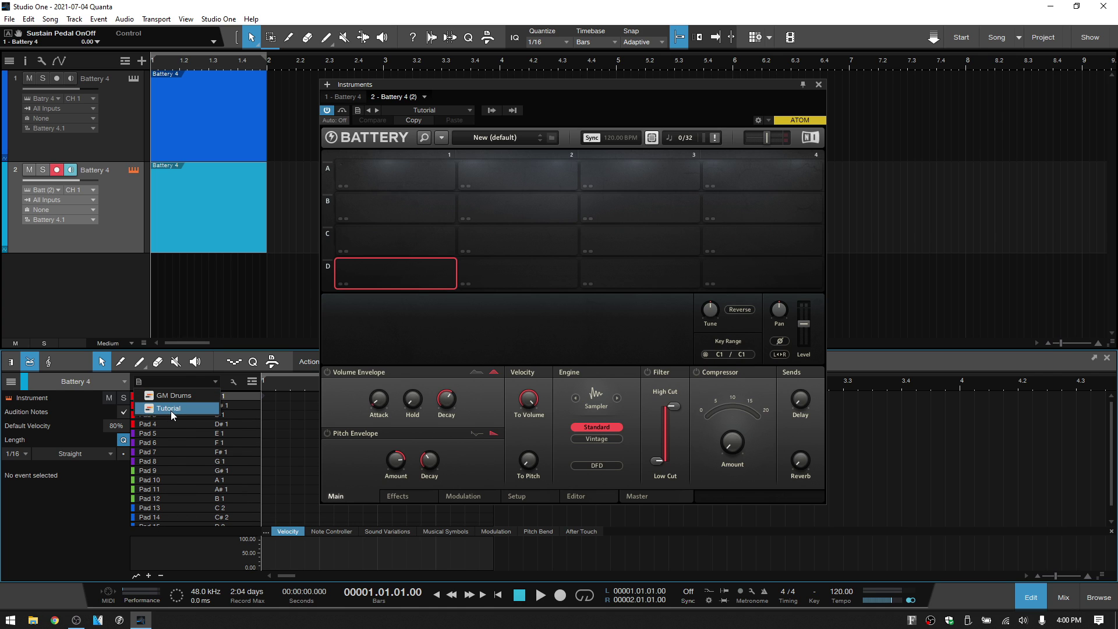
pyautogui.click(222, 381)
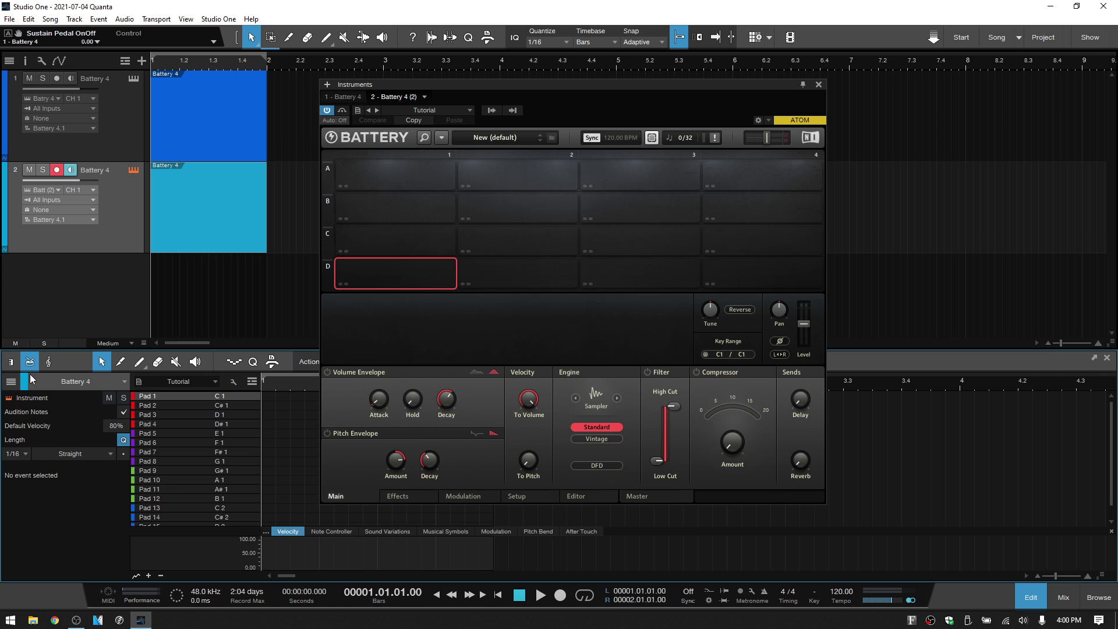
pyautogui.scroll(-1, 210, 438)
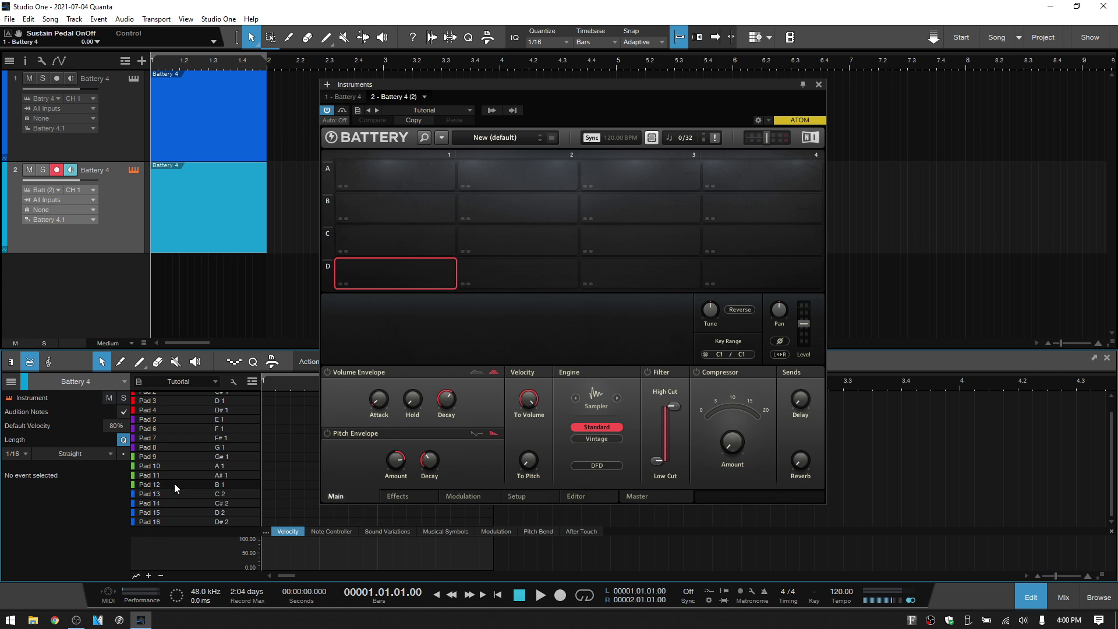
pyautogui.scroll(1, 174, 483)
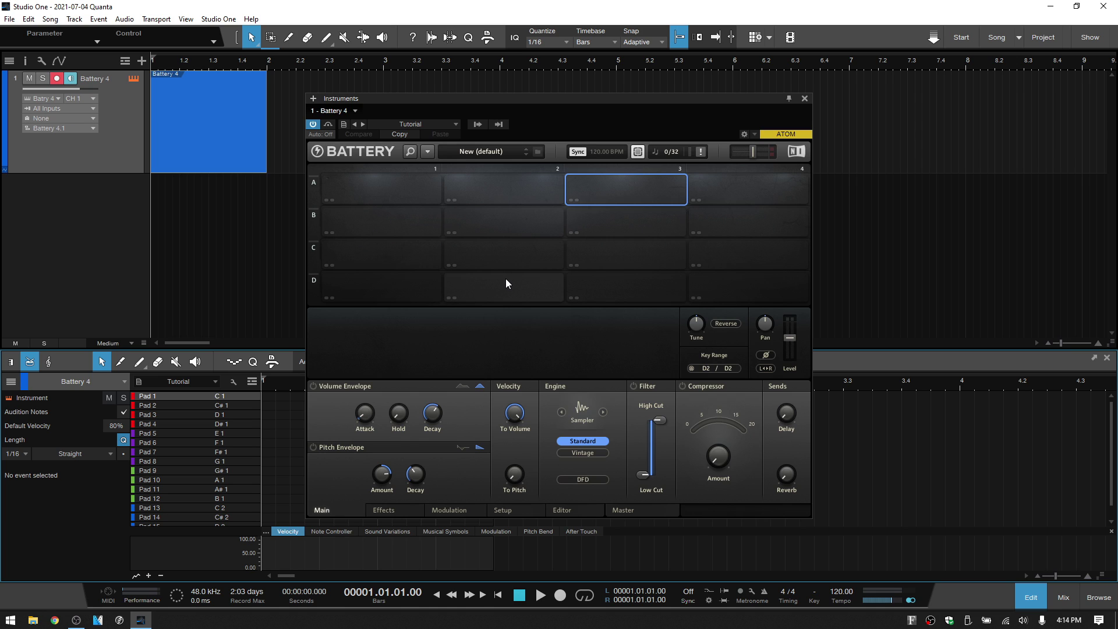
# In Battery's Engine preferences, set new-instance outputs to Custom with 4 stereo and 24 mono channels.
pyautogui.click(427, 152)
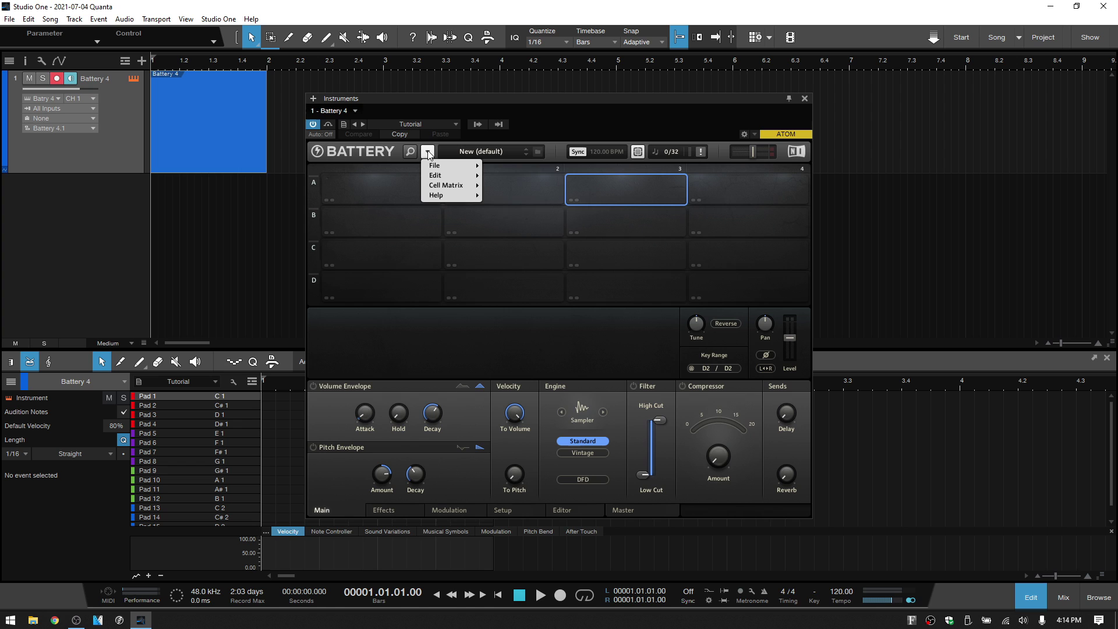
pyautogui.click(518, 176)
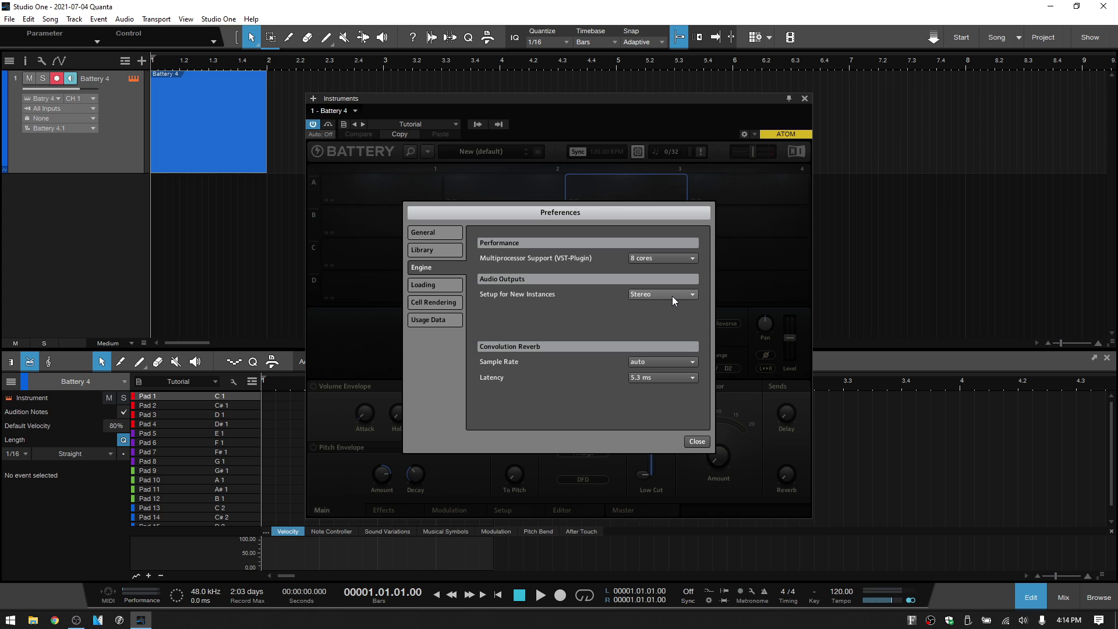
pyautogui.click(695, 295)
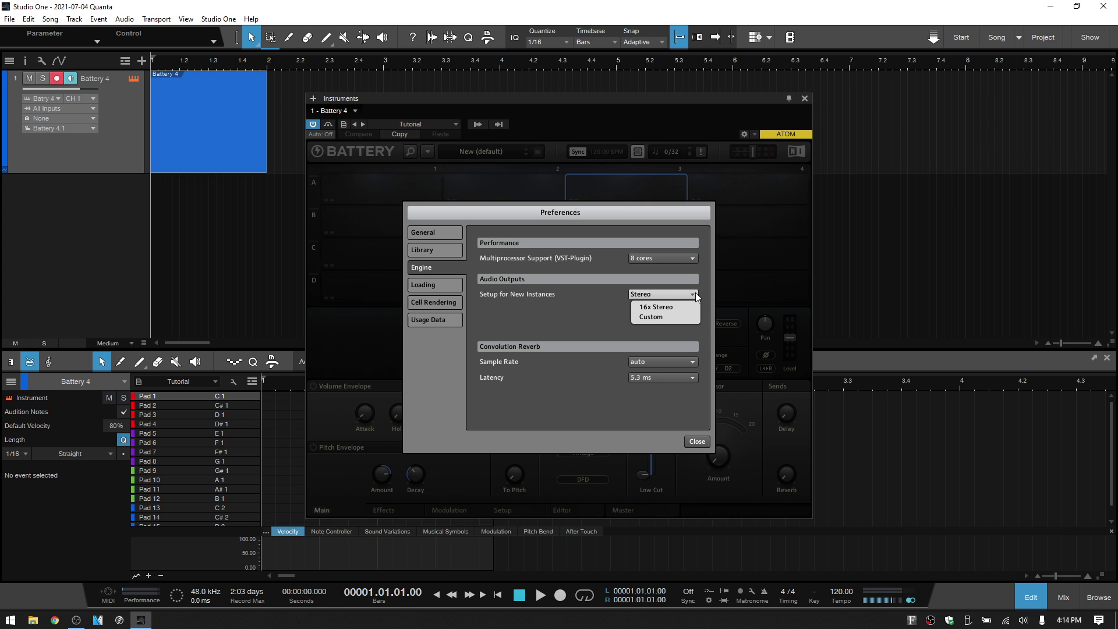
pyautogui.click(653, 317)
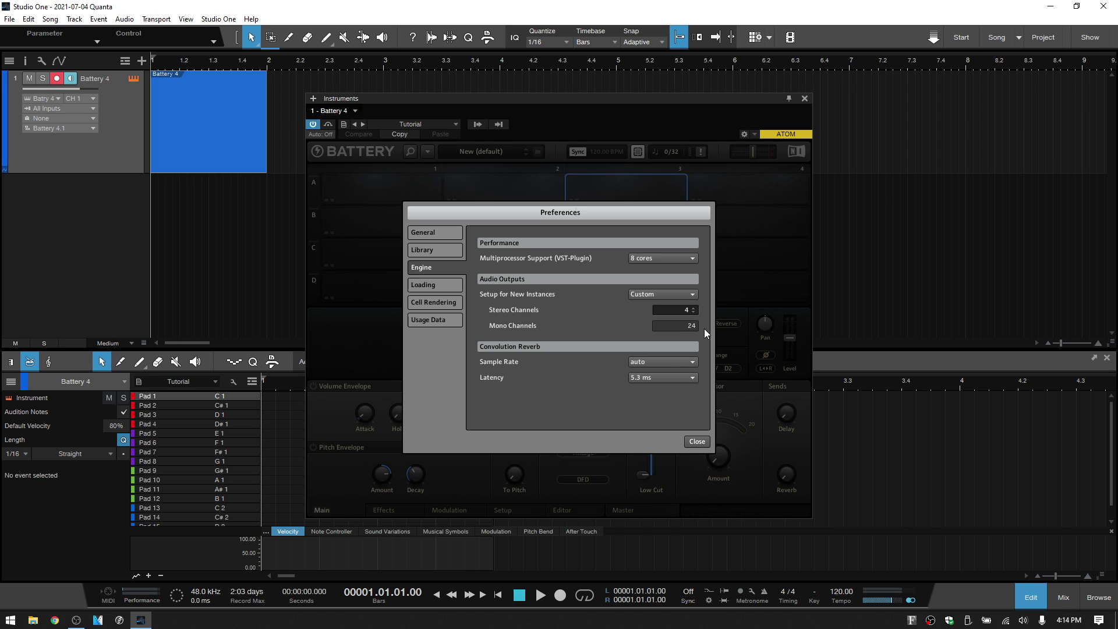
pyautogui.click(697, 441)
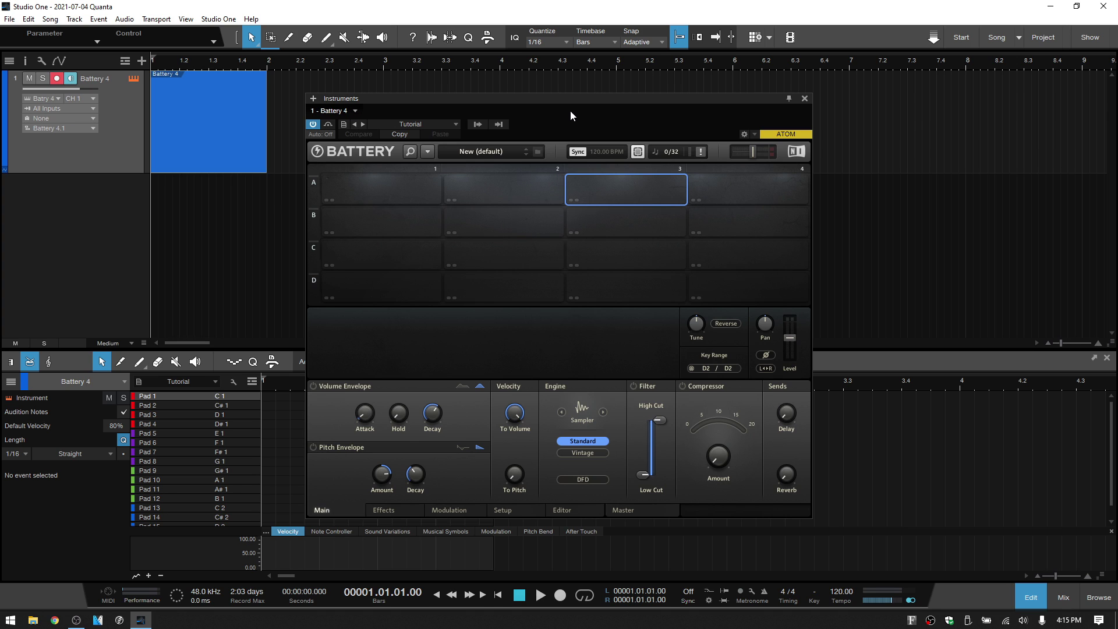
# Give cells D1–D4 separate stereo direct outs (St 1/2, St 3/4, and so on).
pyautogui.click(363, 288)
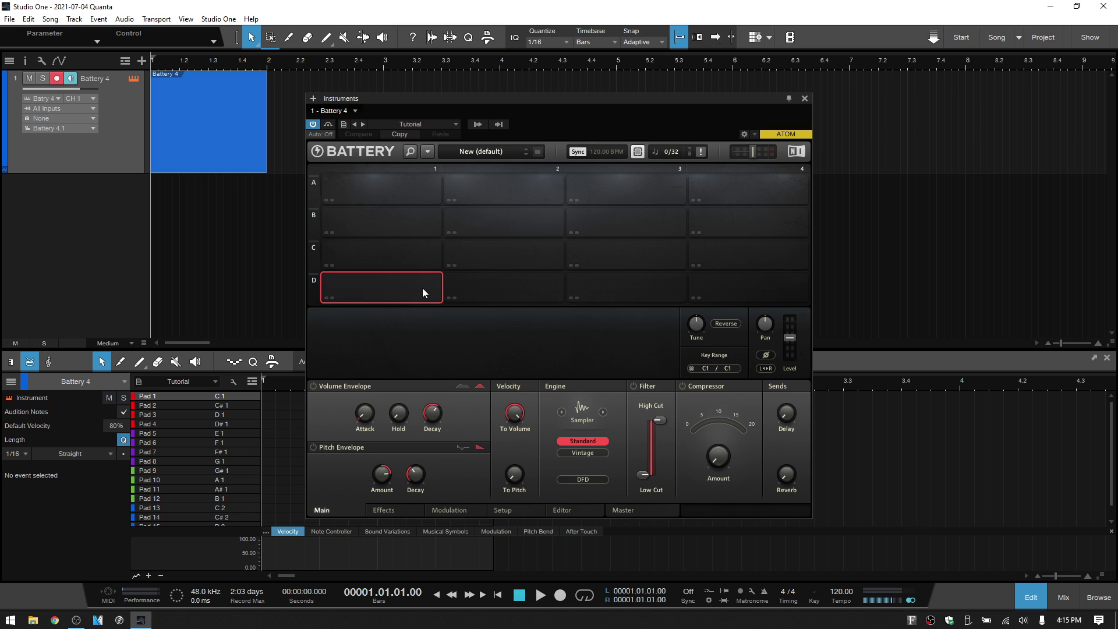
pyautogui.rightClick(399, 291)
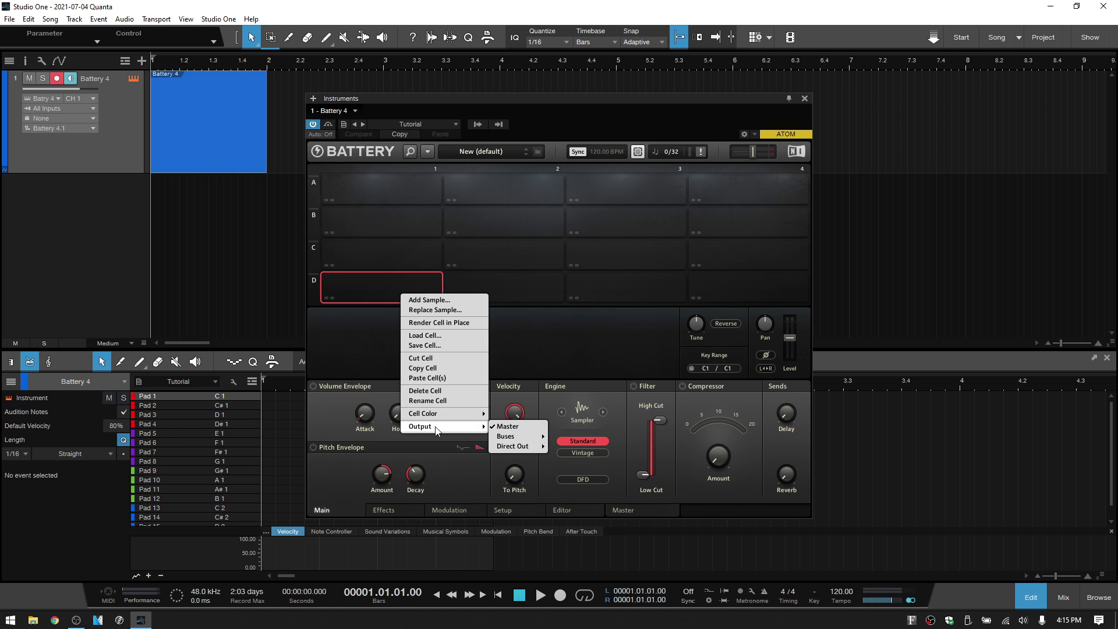
pyautogui.moveTo(513, 446)
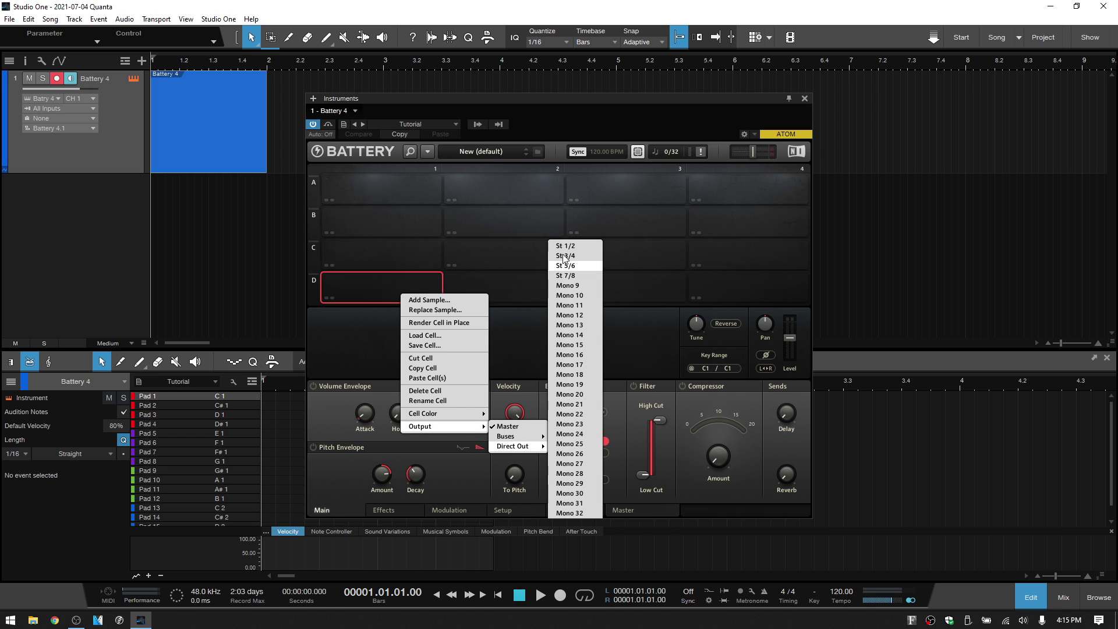
pyautogui.click(568, 245)
pyautogui.click(499, 290)
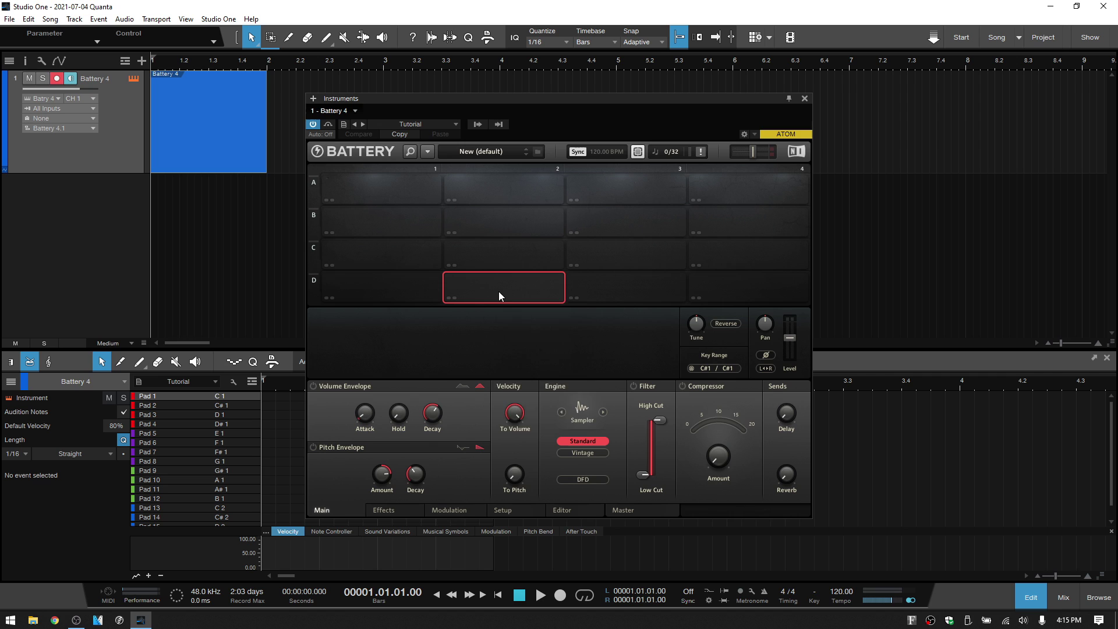
pyautogui.rightClick(499, 292)
pyautogui.moveTo(614, 446)
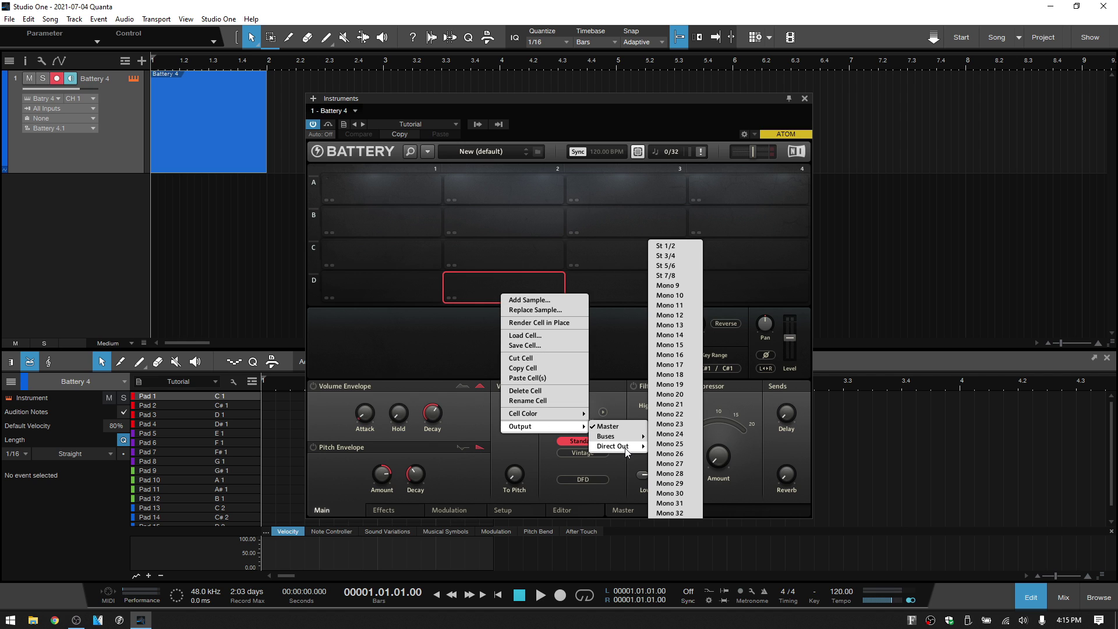
pyautogui.click(668, 258)
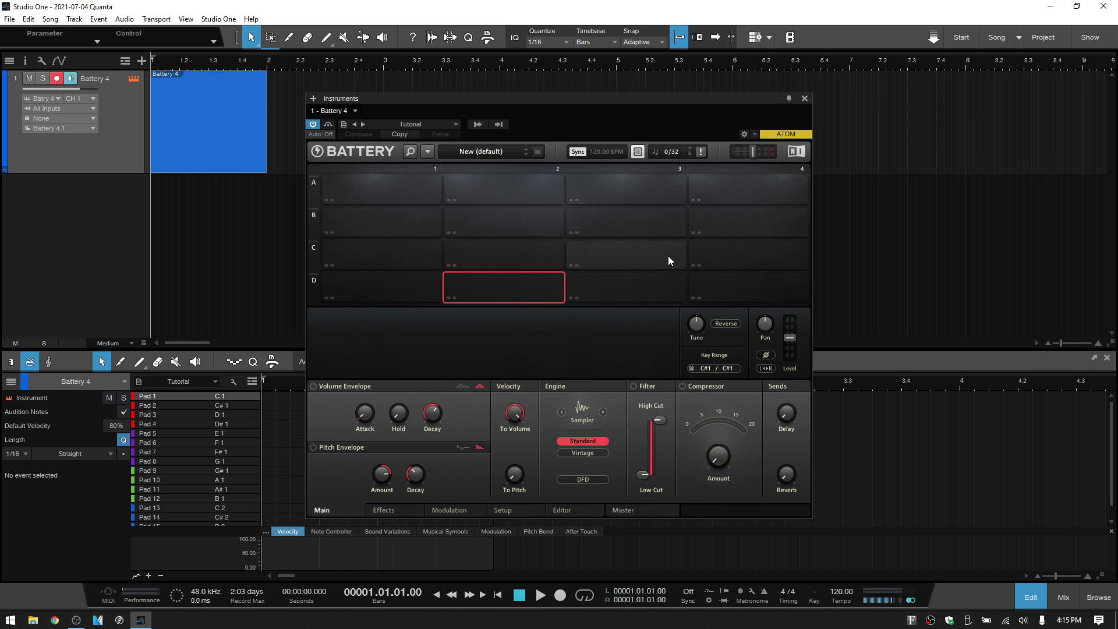
pyautogui.click(614, 294)
pyautogui.rightClick(614, 295)
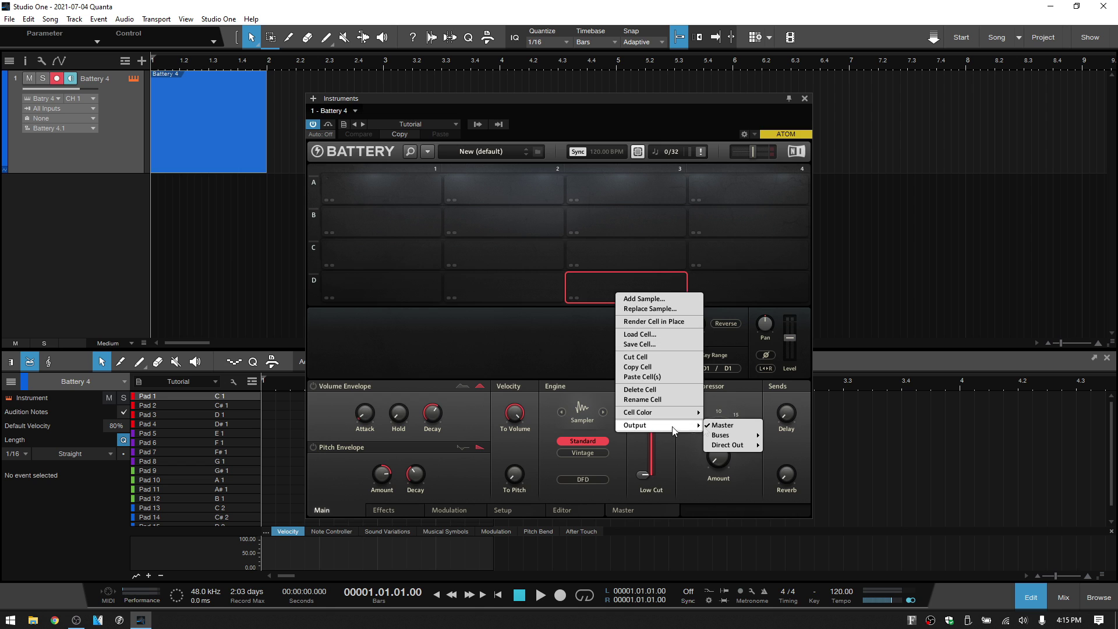
pyautogui.click(739, 291)
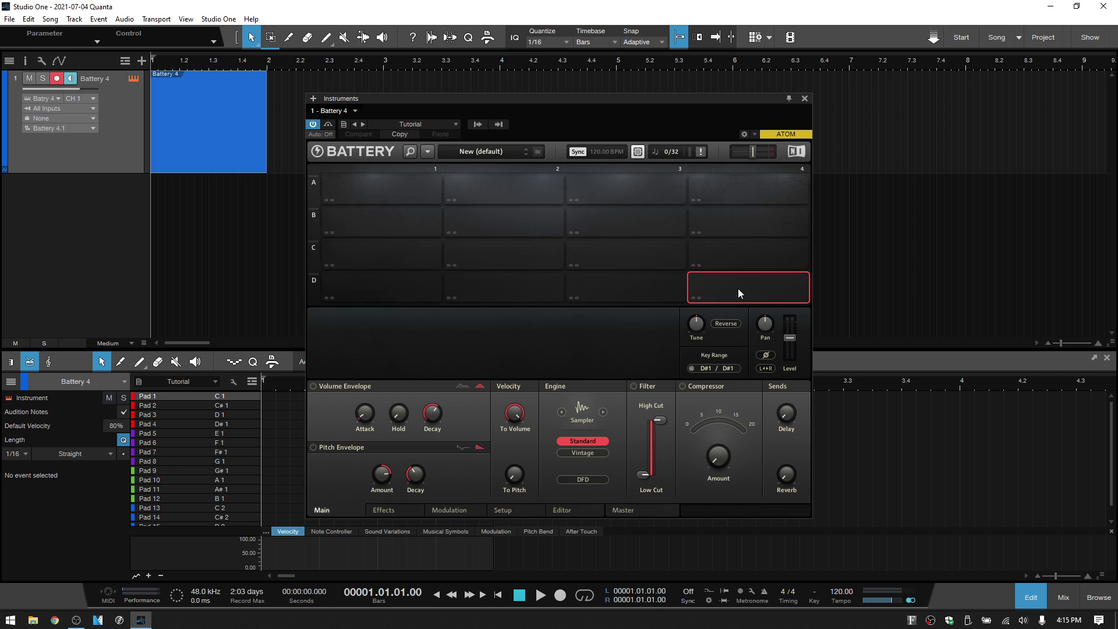
pyautogui.rightClick(739, 291)
pyautogui.click(737, 281)
# Reselect cells D3, D2 and D1 to check their output routing.
pyautogui.click(608, 288)
pyautogui.click(504, 289)
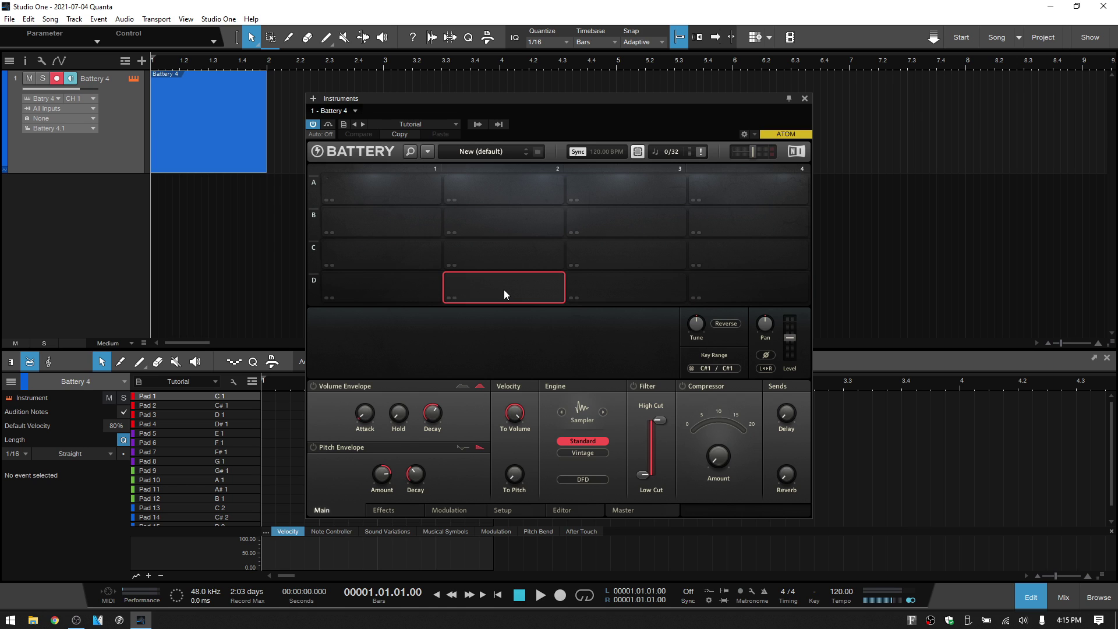
pyautogui.click(394, 295)
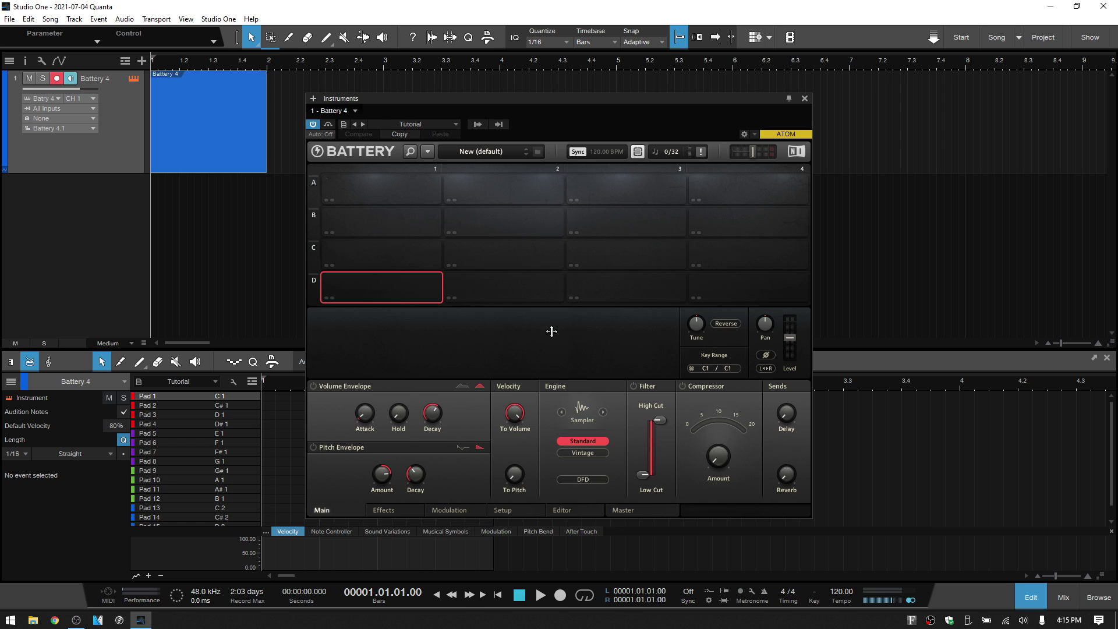
# Save the current song as a template titled 'Tutorial'.
pyautogui.click(11, 20)
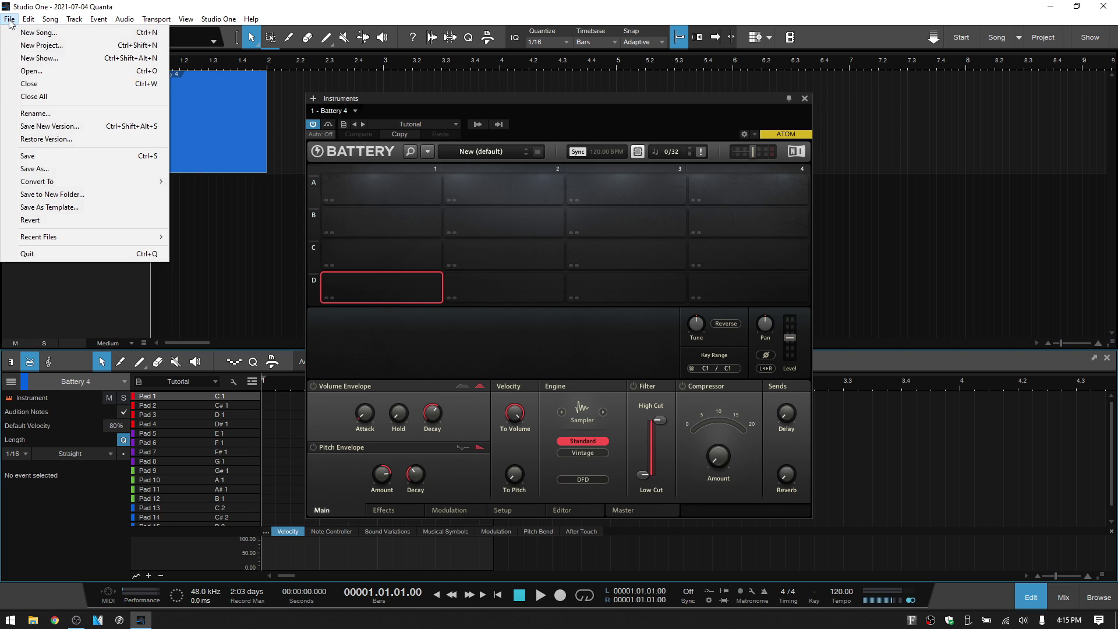
pyautogui.click(46, 206)
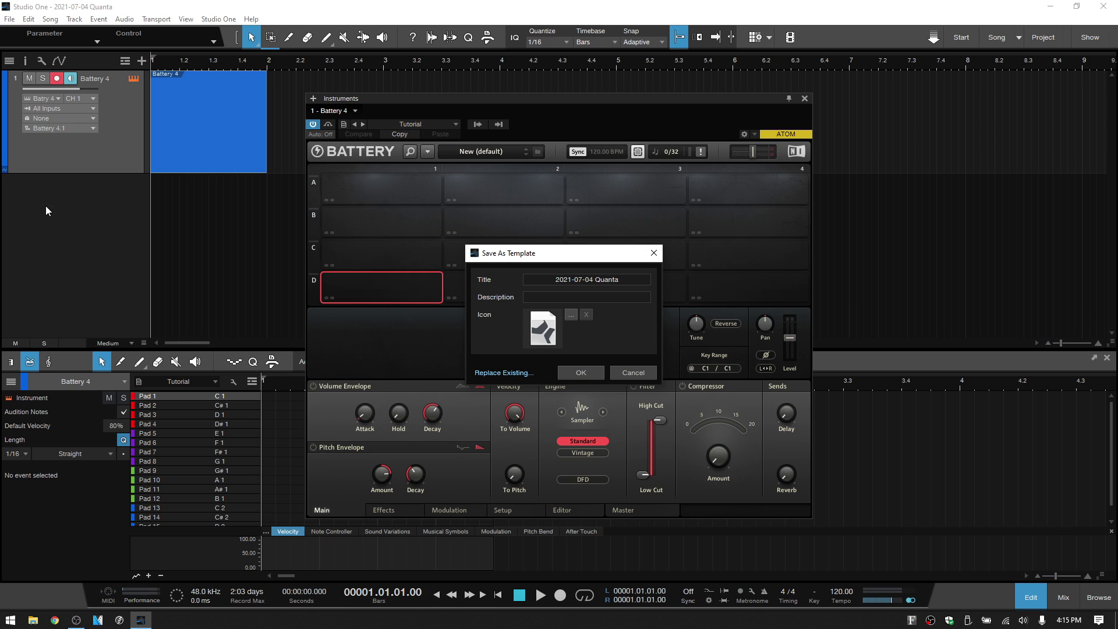
pyautogui.click(612, 280)
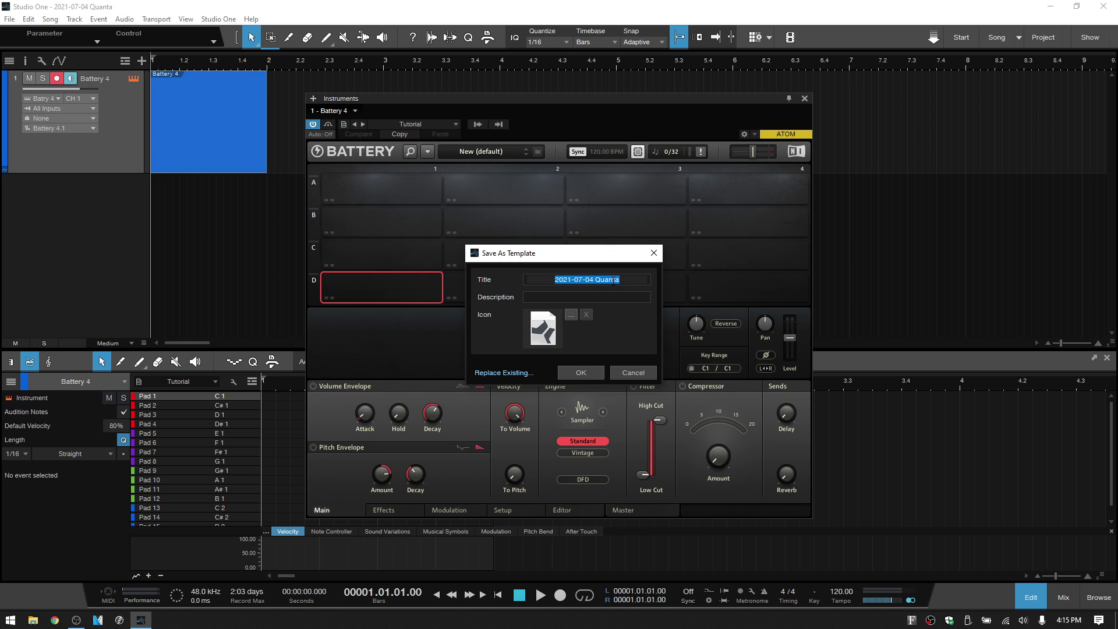
pyautogui.write('Tutorial')
pyautogui.press('Return')
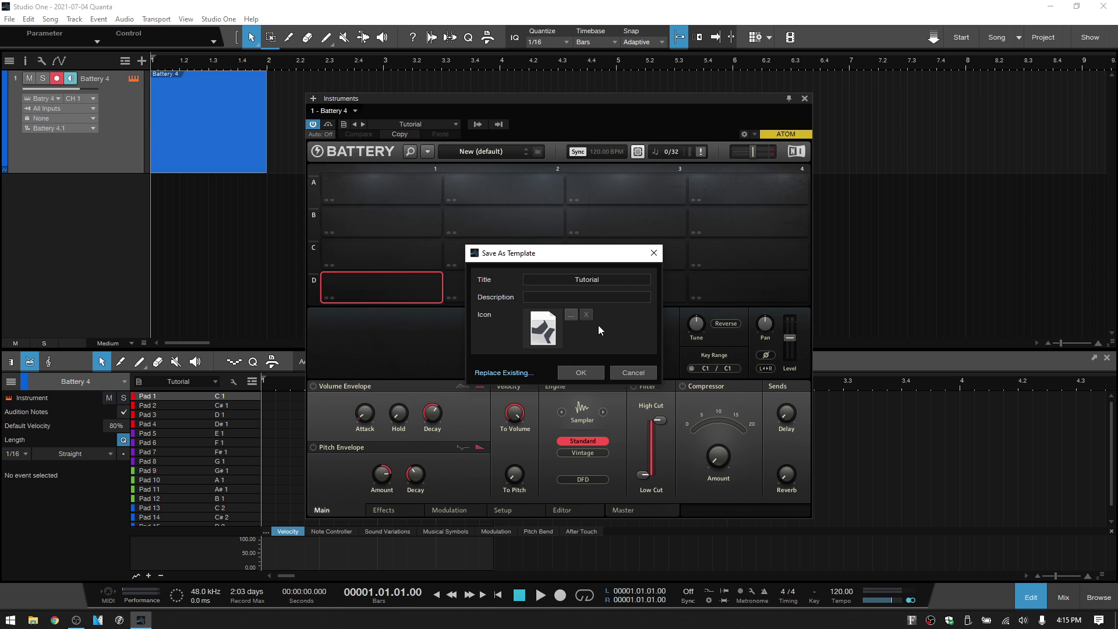
pyautogui.click(583, 371)
# Close Battery and the editor panel, then close the song without saving.
pyautogui.click(805, 99)
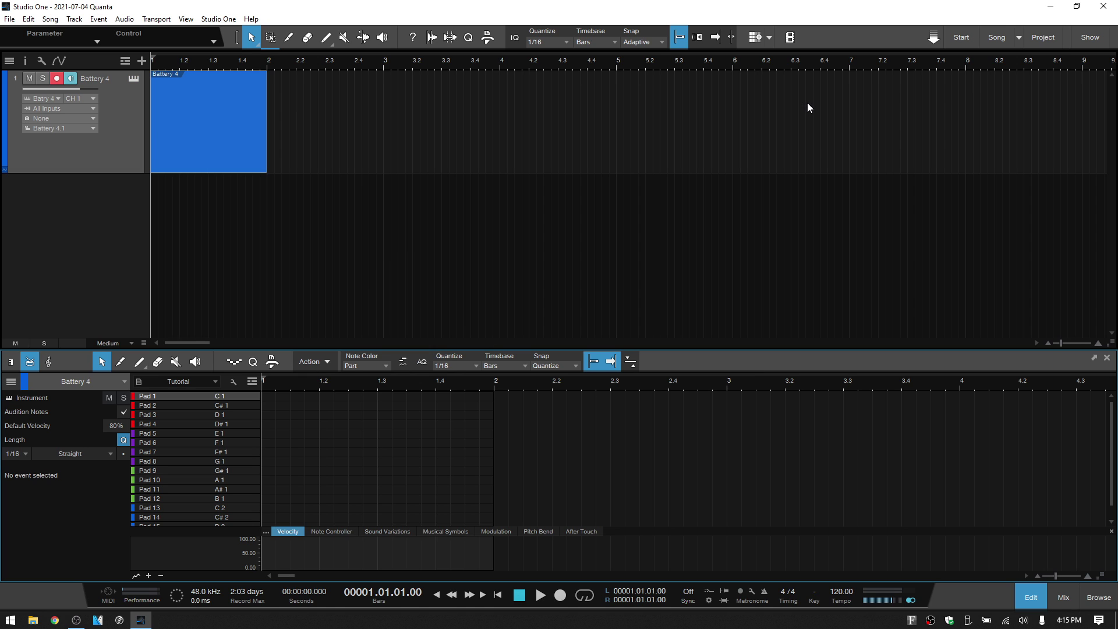
pyautogui.click(1040, 600)
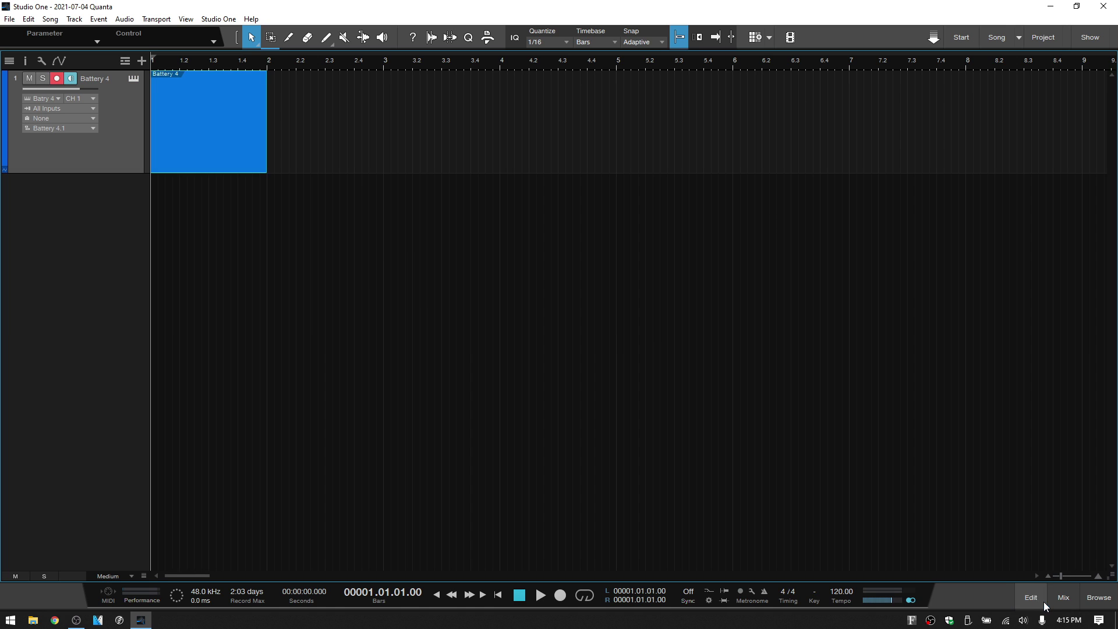
pyautogui.click(9, 19)
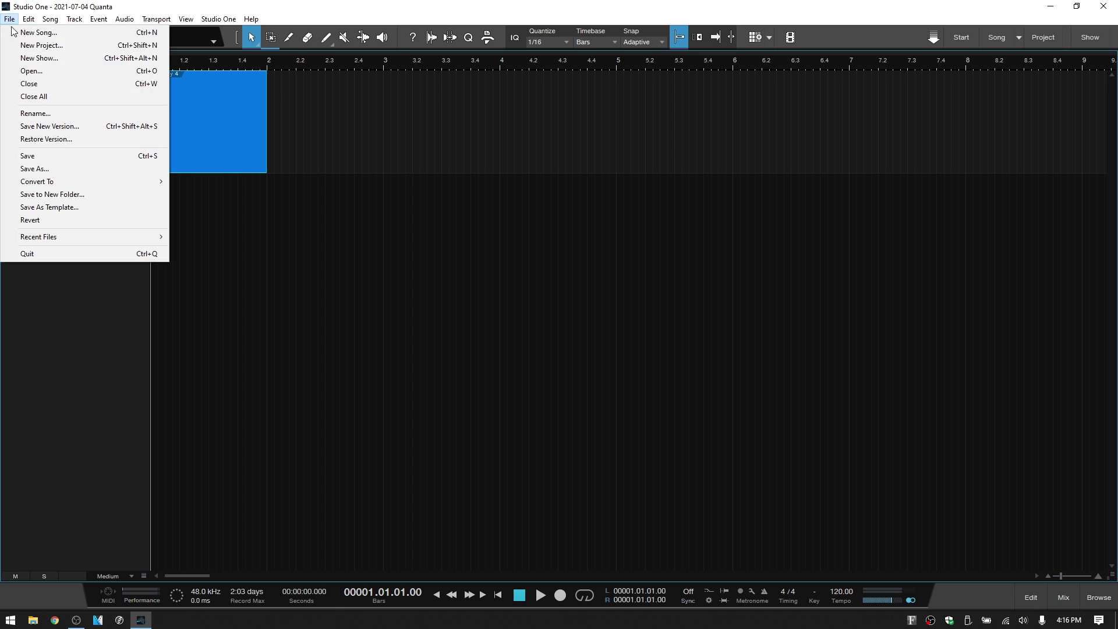
pyautogui.click(43, 84)
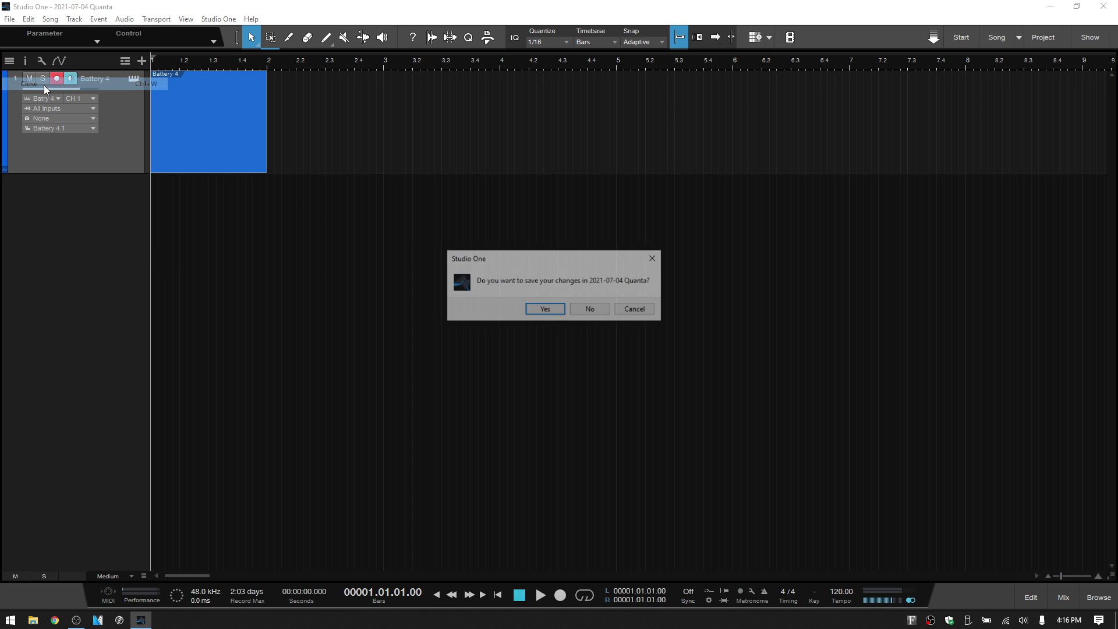
pyautogui.click(586, 312)
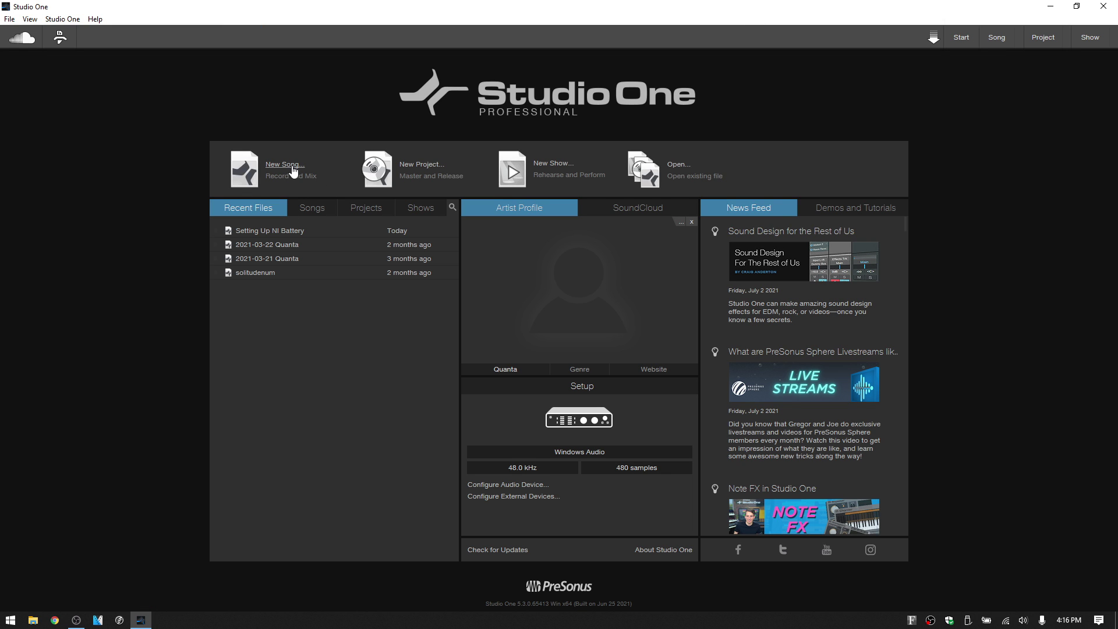
# Create a new song from the user template 'Tutorial'.
pyautogui.click(294, 171)
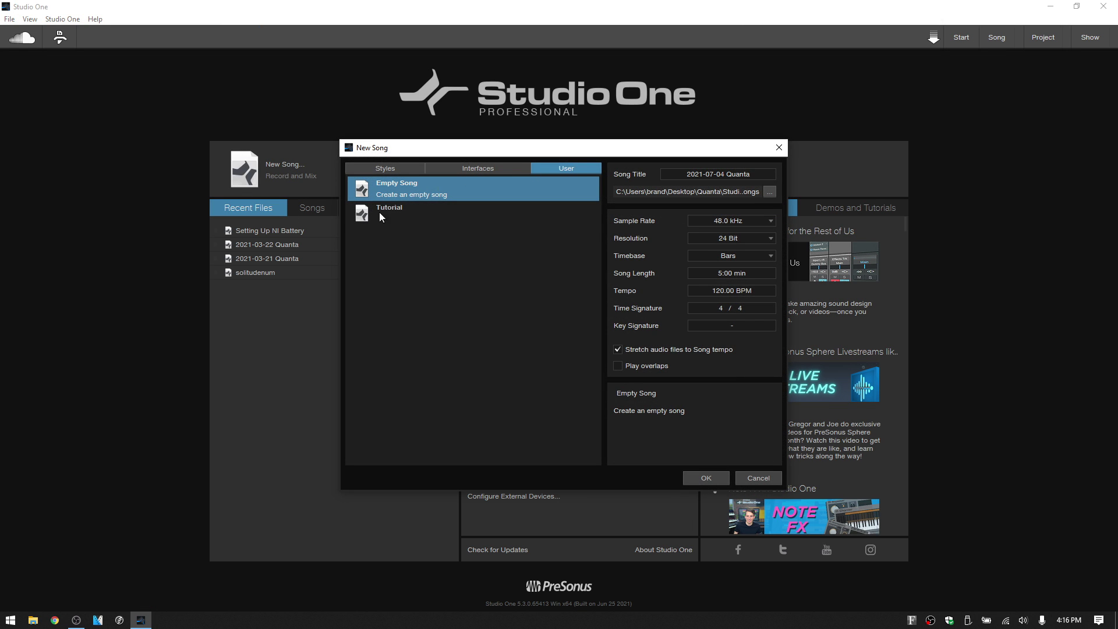
pyautogui.click(390, 215)
pyautogui.click(700, 478)
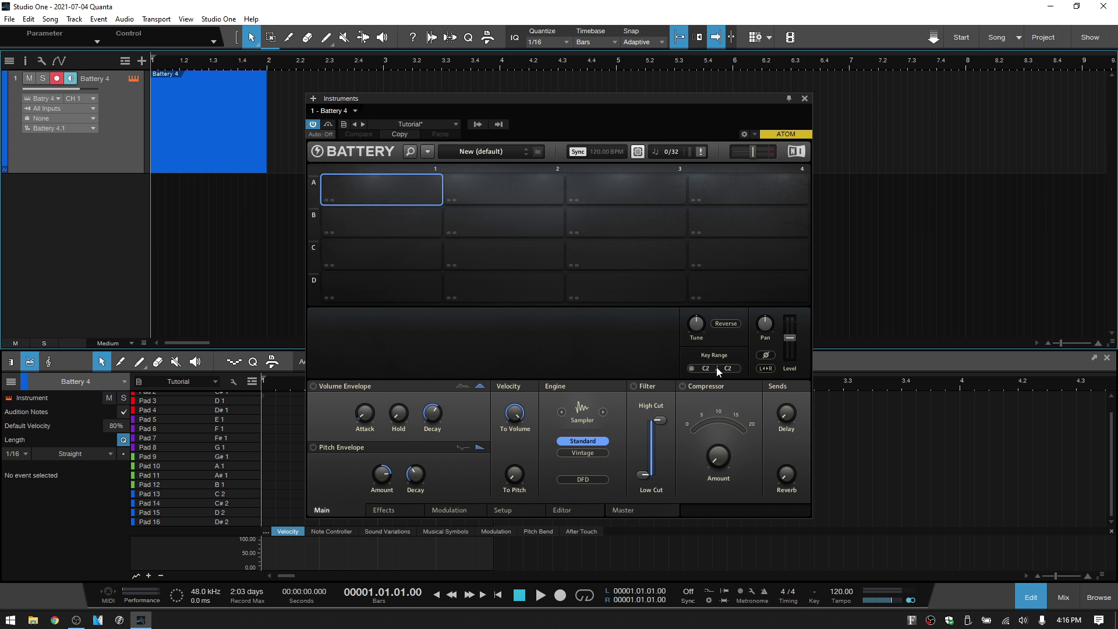
# Confirm cells D1, D2 and D3 still use separate stereo direct outs.
pyautogui.click(388, 290)
pyautogui.rightClick(387, 291)
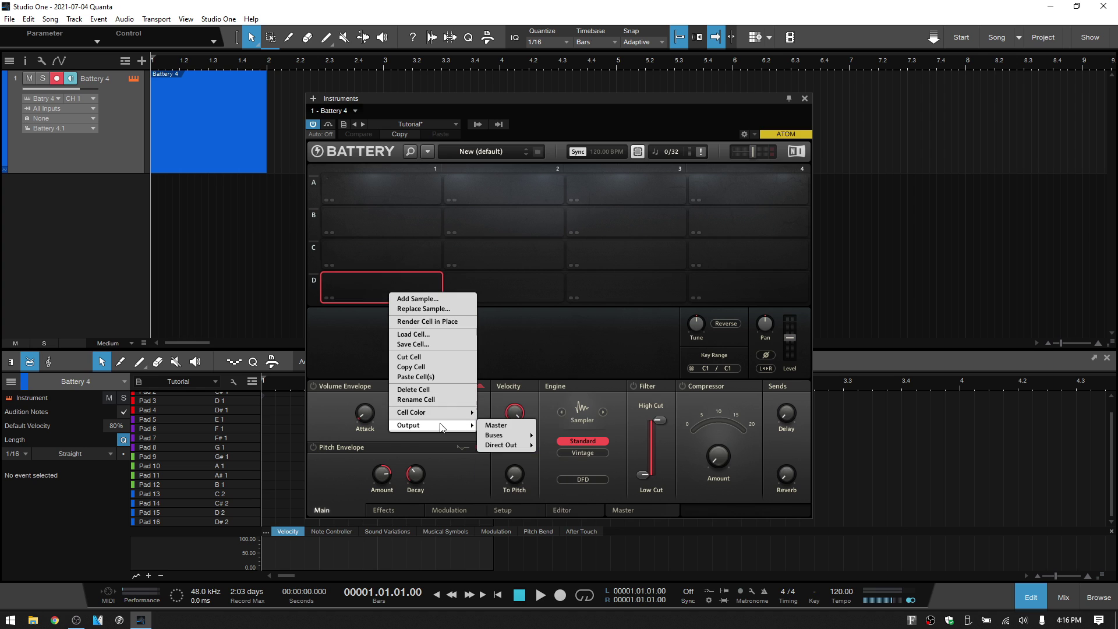
pyautogui.moveTo(501, 445)
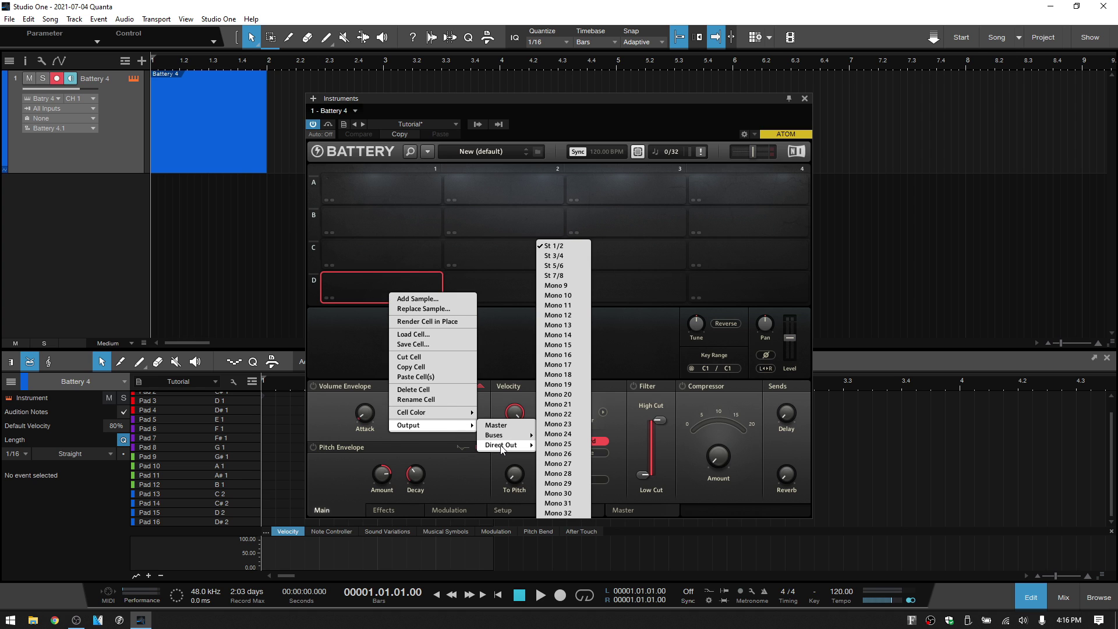
pyautogui.click(505, 289)
pyautogui.rightClick(505, 290)
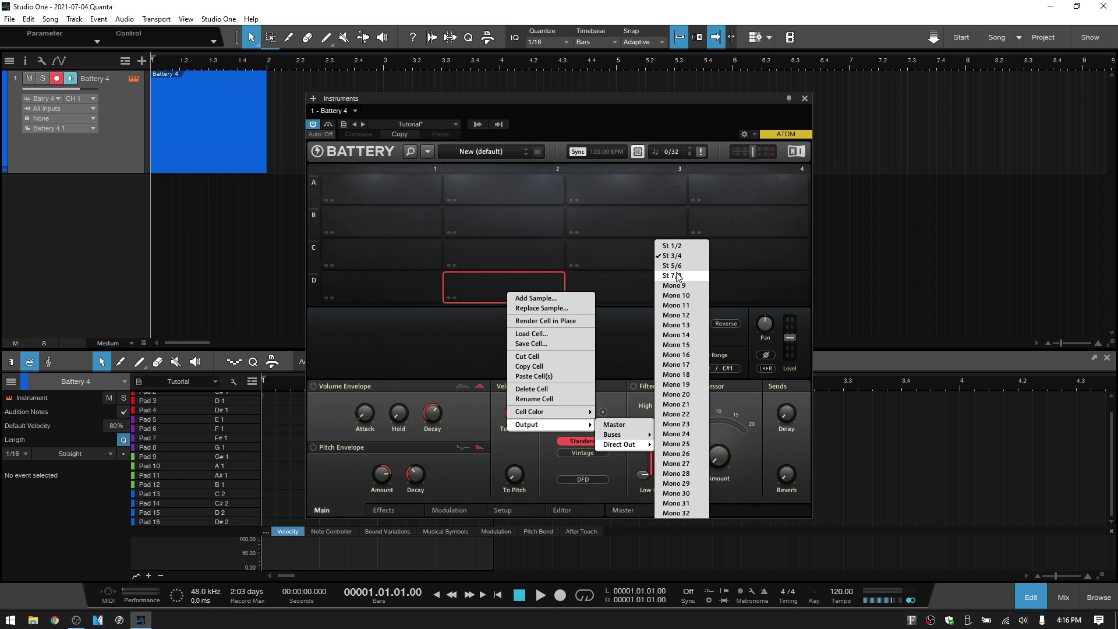
pyautogui.click(624, 291)
pyautogui.rightClick(624, 292)
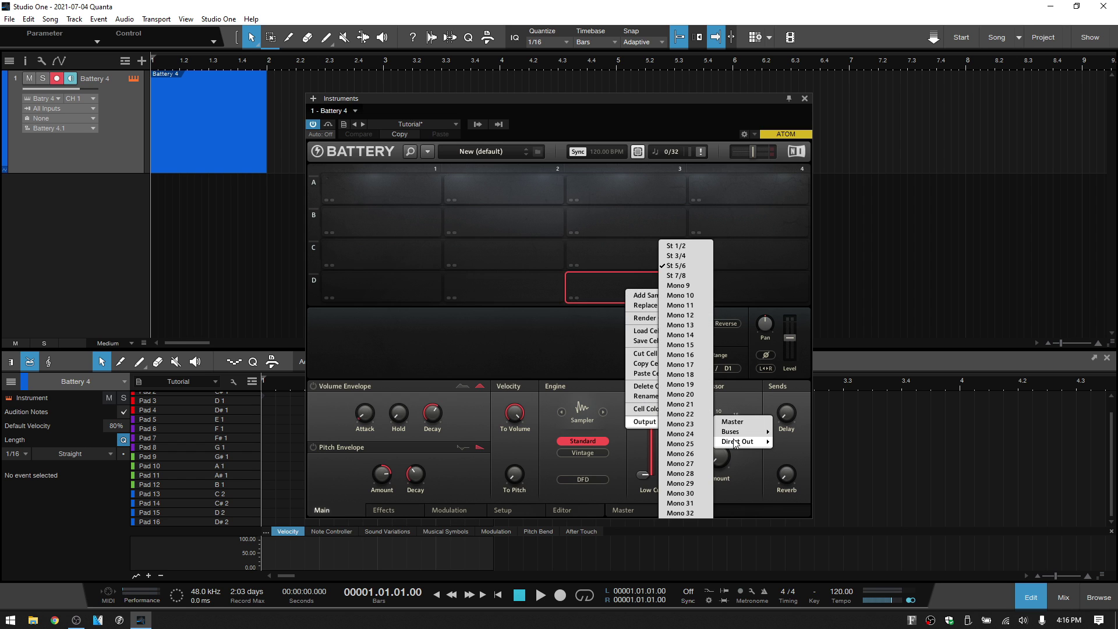
pyautogui.click(758, 259)
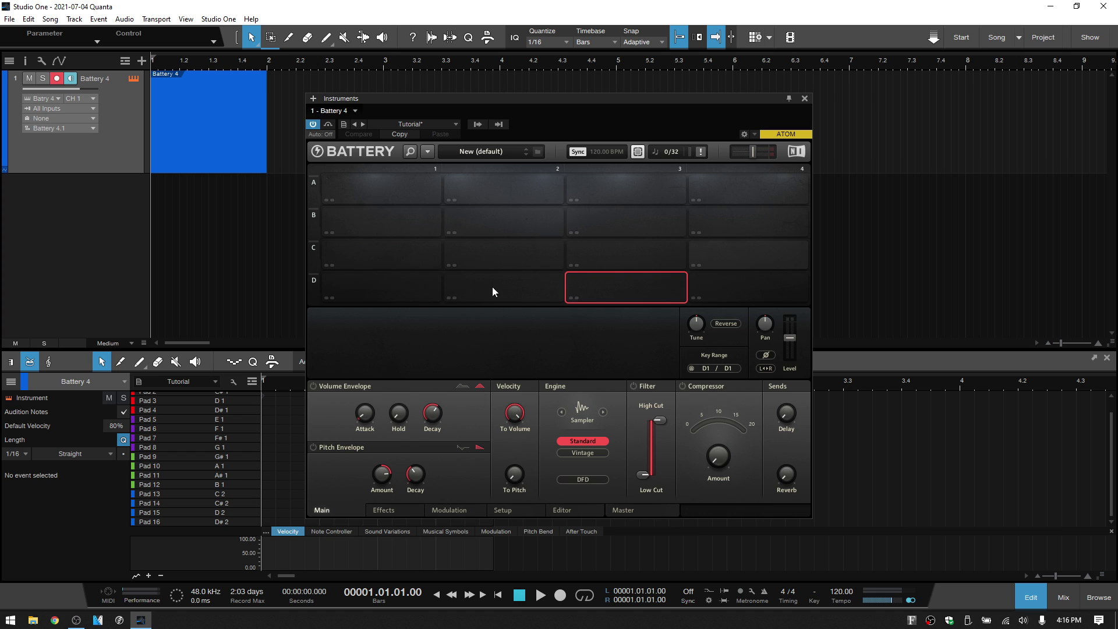
# Activate outputs B4 St 3/4, 5/6 and 7/8, close Battery and show the mixer.
pyautogui.click(478, 126)
pyautogui.click(488, 150)
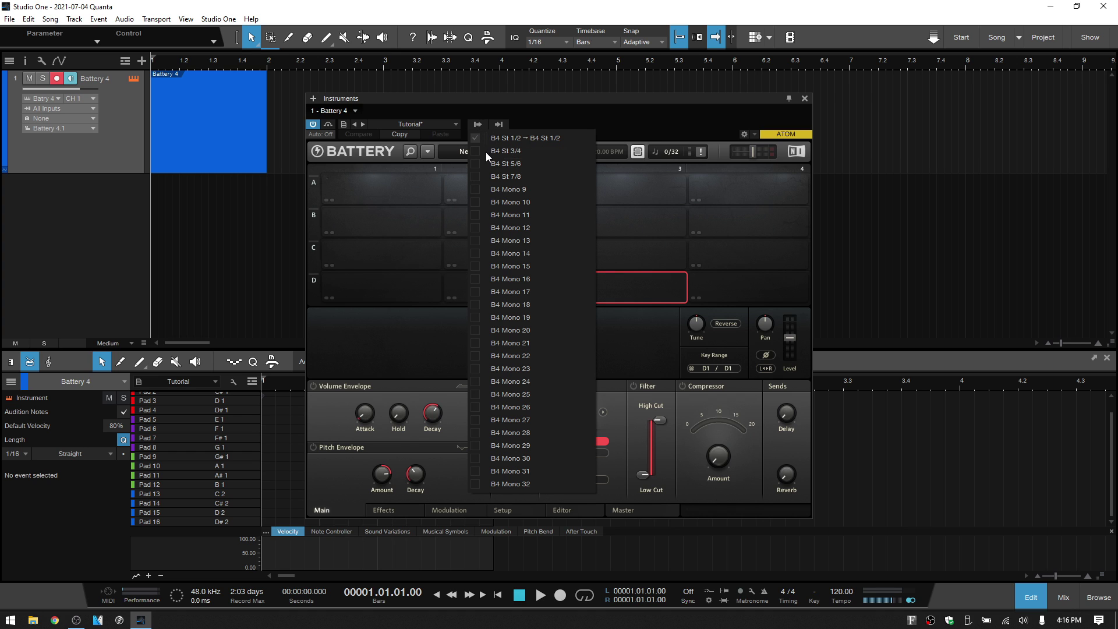
pyautogui.click(476, 165)
pyautogui.click(476, 177)
pyautogui.click(634, 118)
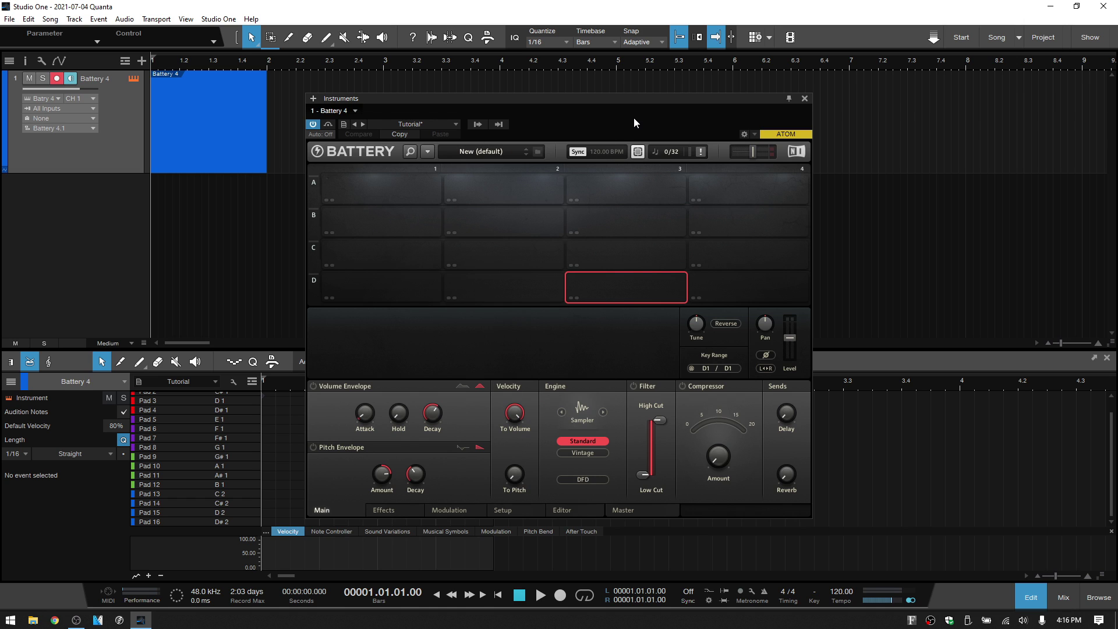
pyautogui.click(804, 99)
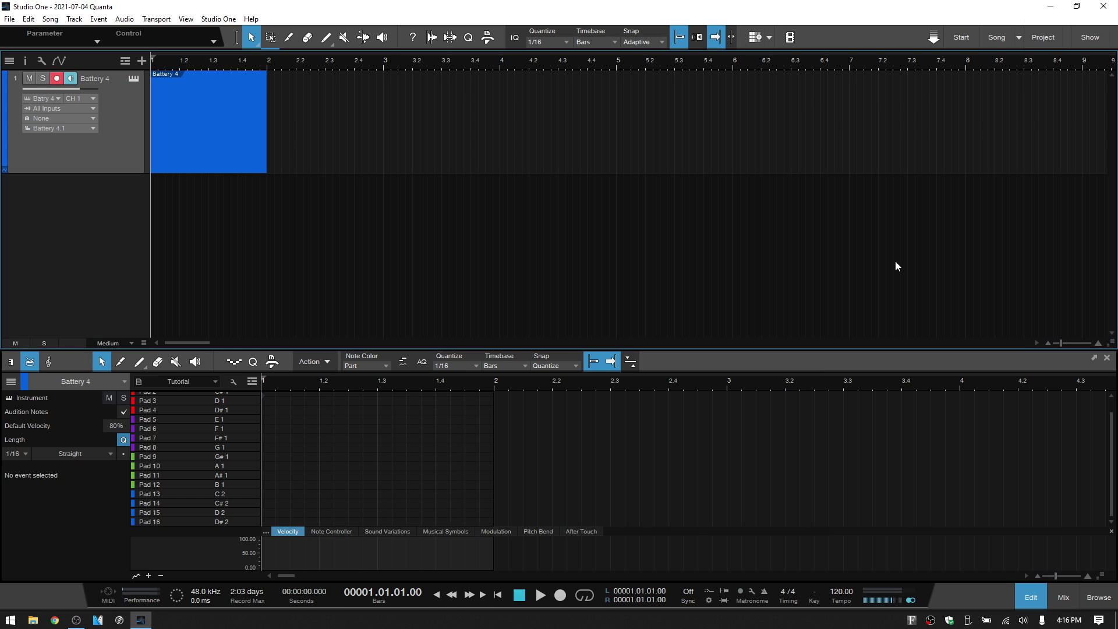
pyautogui.click(1032, 597)
pyautogui.click(1059, 597)
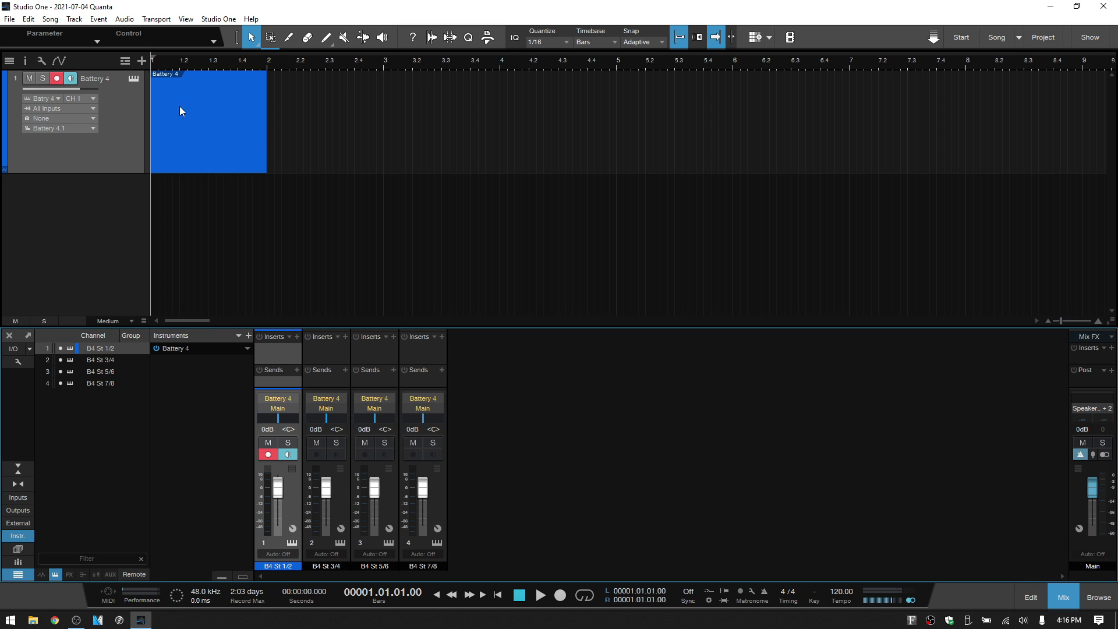
# In Battery, toggle outputs B4 St 5/6 and 7/8 off and back on, then close it.
pyautogui.click(131, 78)
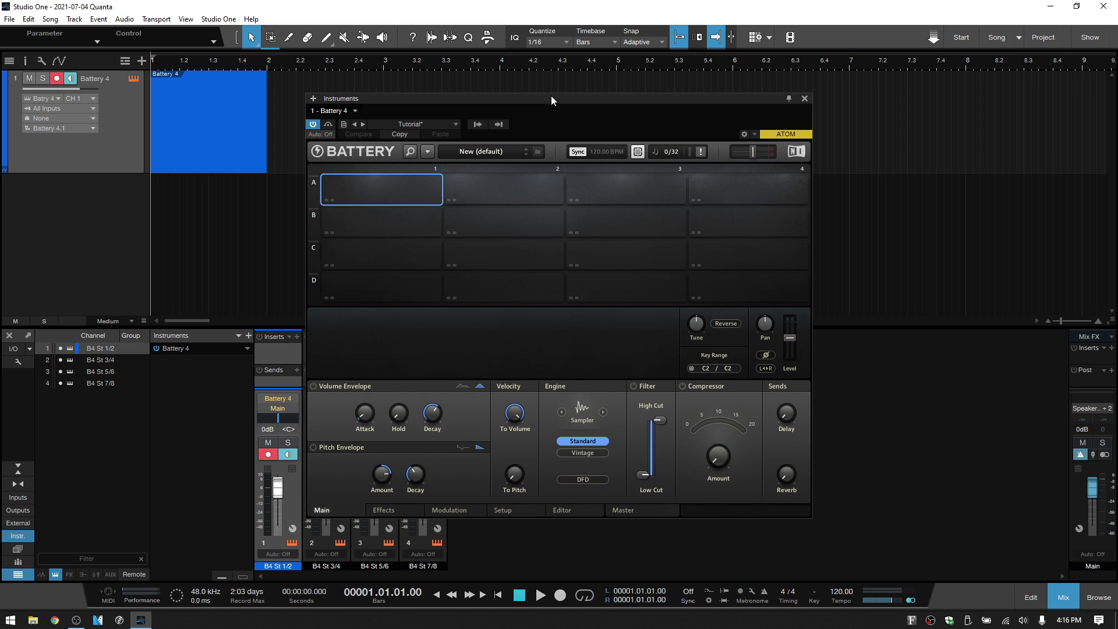
pyautogui.moveTo(552, 97); pyautogui.dragTo(738, 77)
pyautogui.click(661, 102)
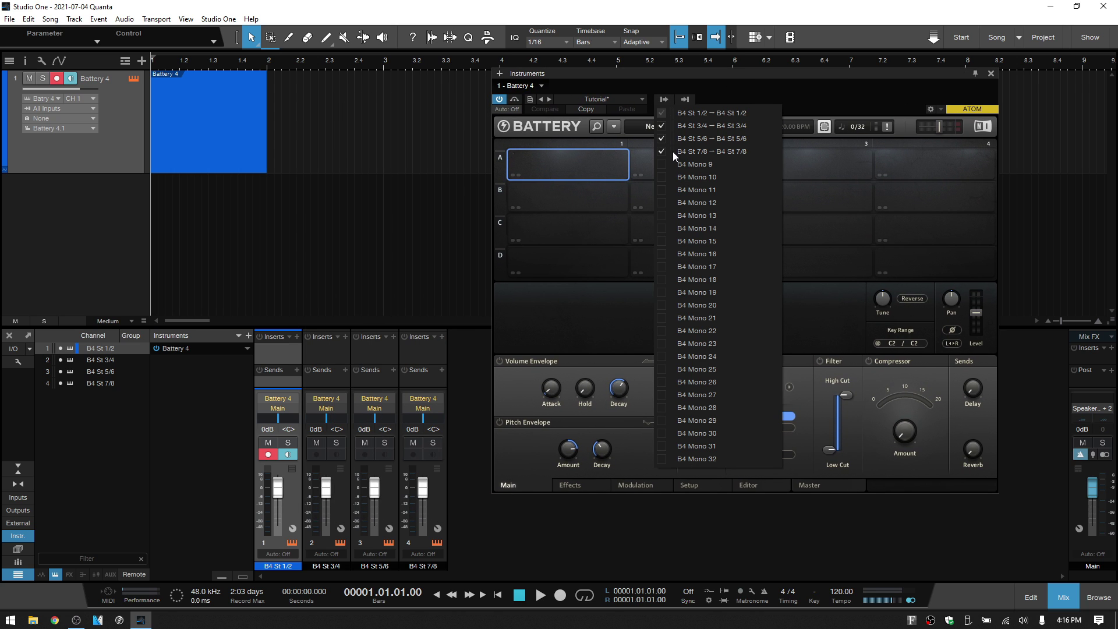
pyautogui.click(661, 153)
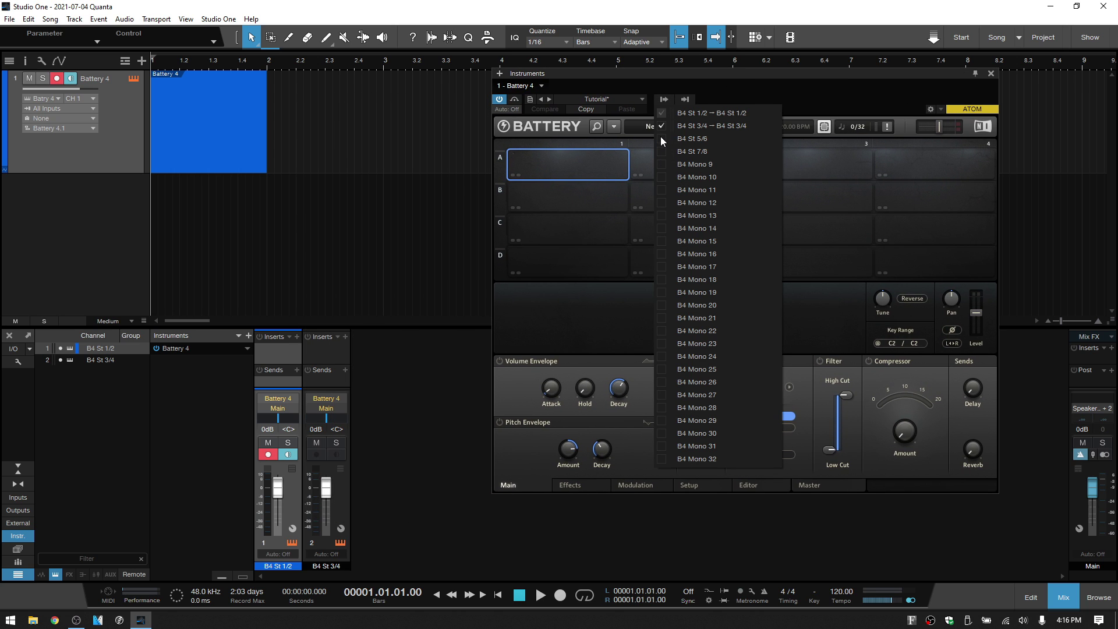
pyautogui.click(662, 141)
pyautogui.click(836, 91)
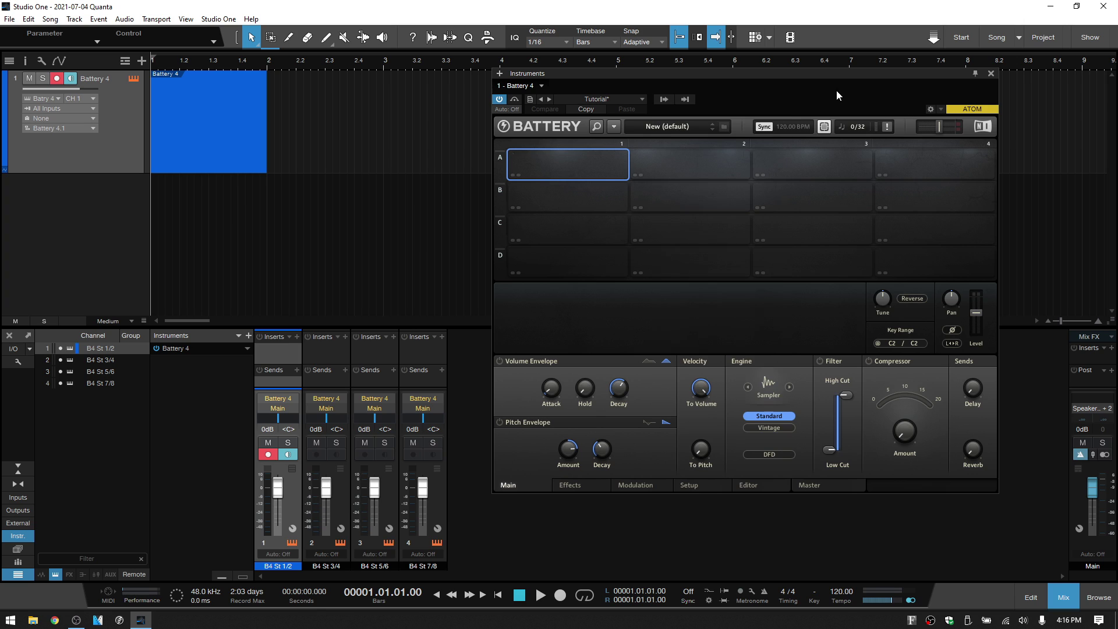
pyautogui.click(991, 71)
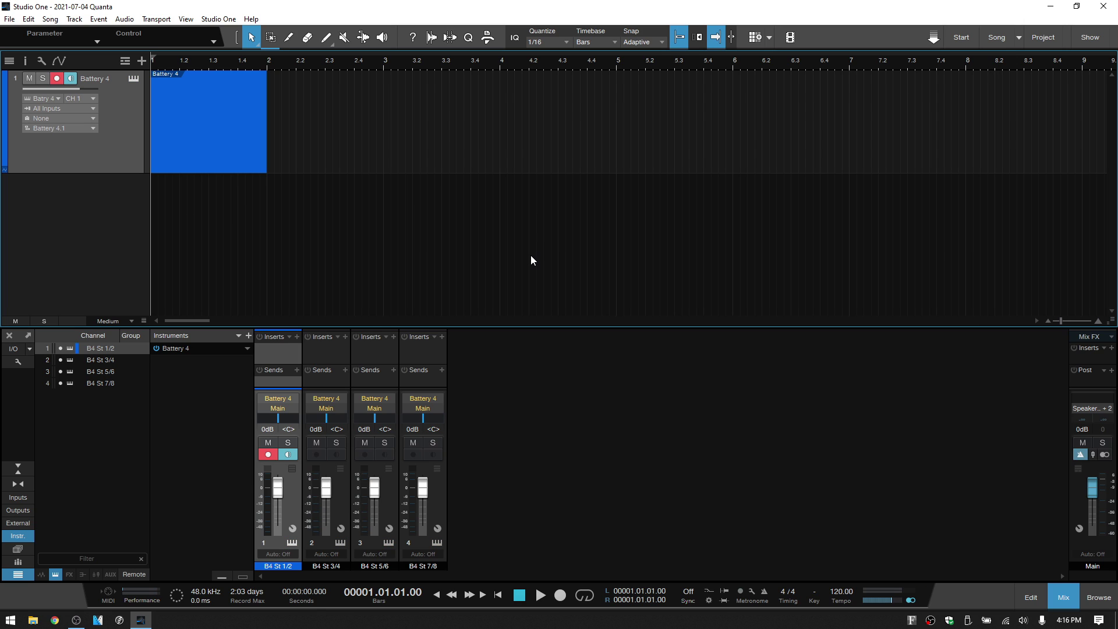
# Reopen the Battery 4 window from the keyboard icon on its track.
pyautogui.click(132, 79)
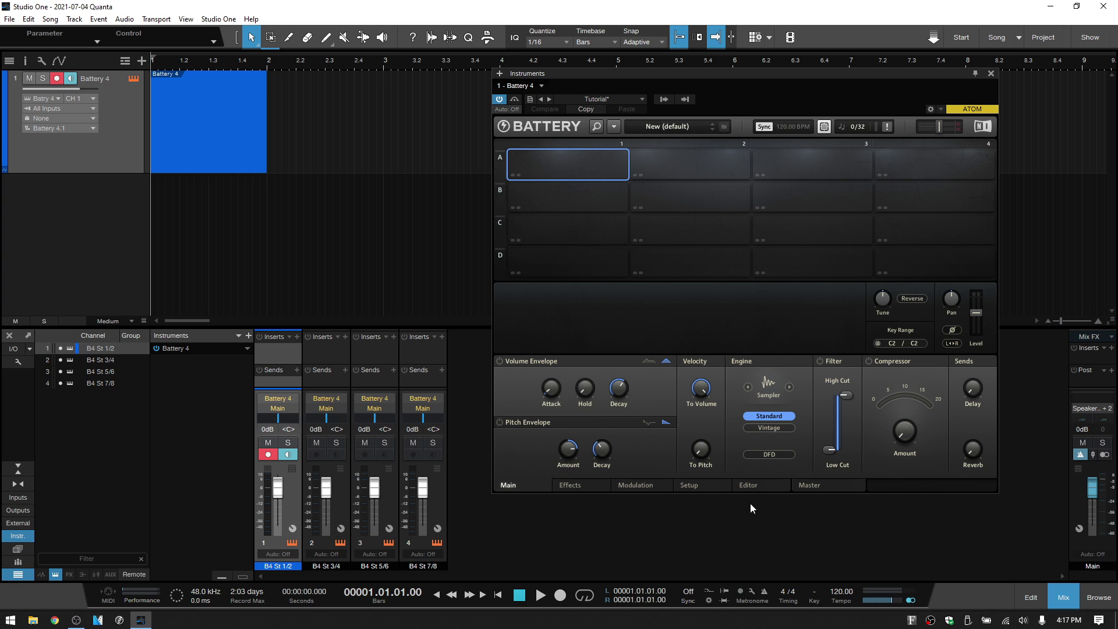
pyautogui.click(825, 484)
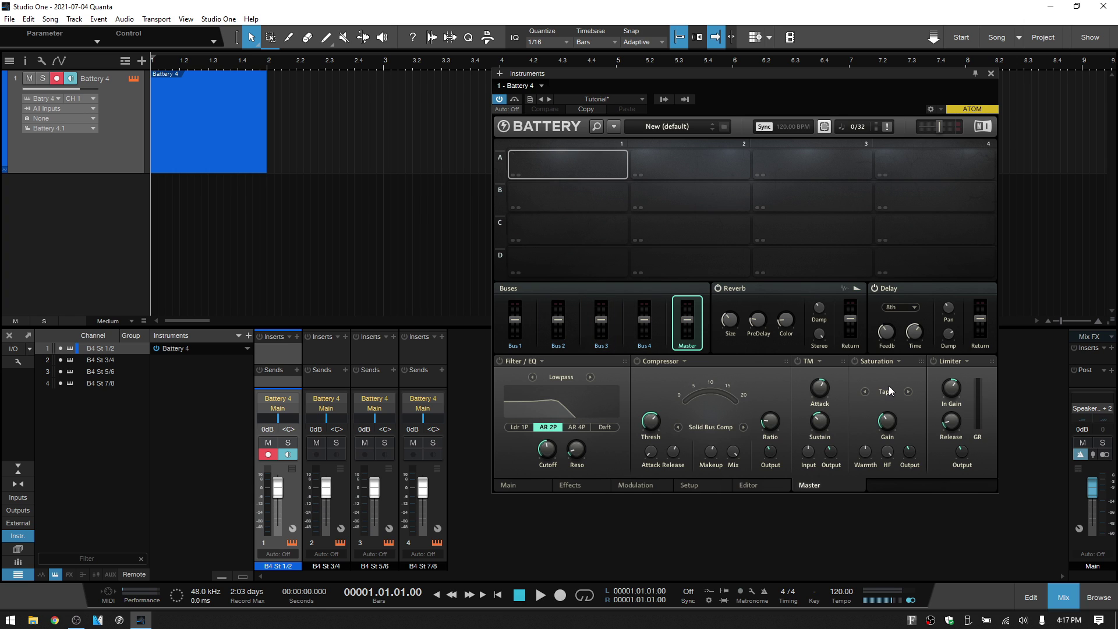
pyautogui.click(767, 486)
pyautogui.click(702, 487)
pyautogui.click(644, 488)
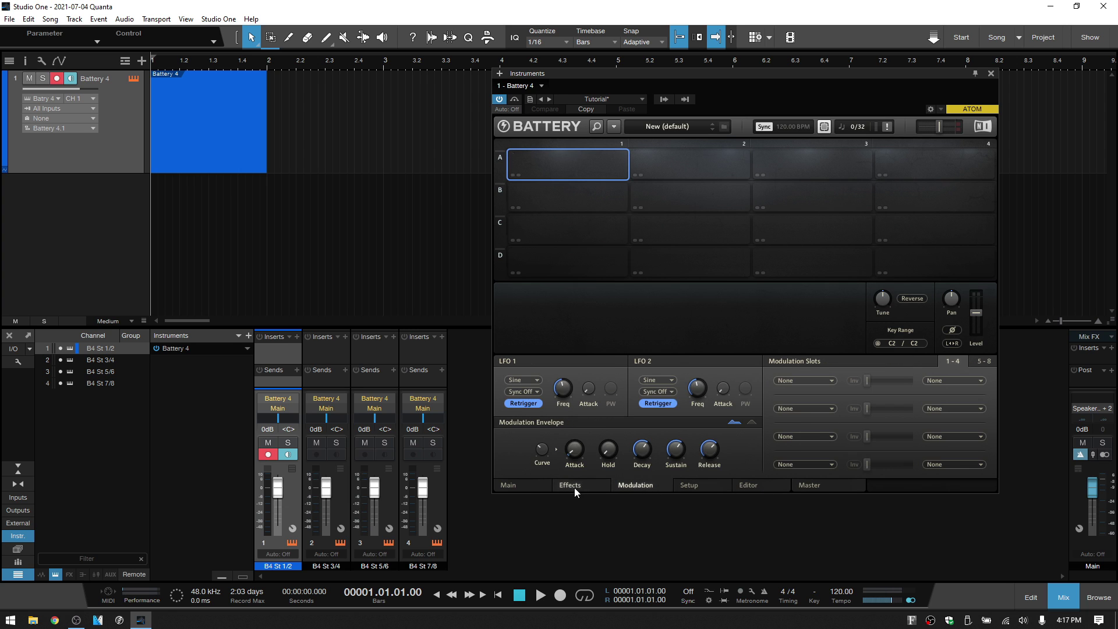
pyautogui.click(574, 487)
pyautogui.click(523, 487)
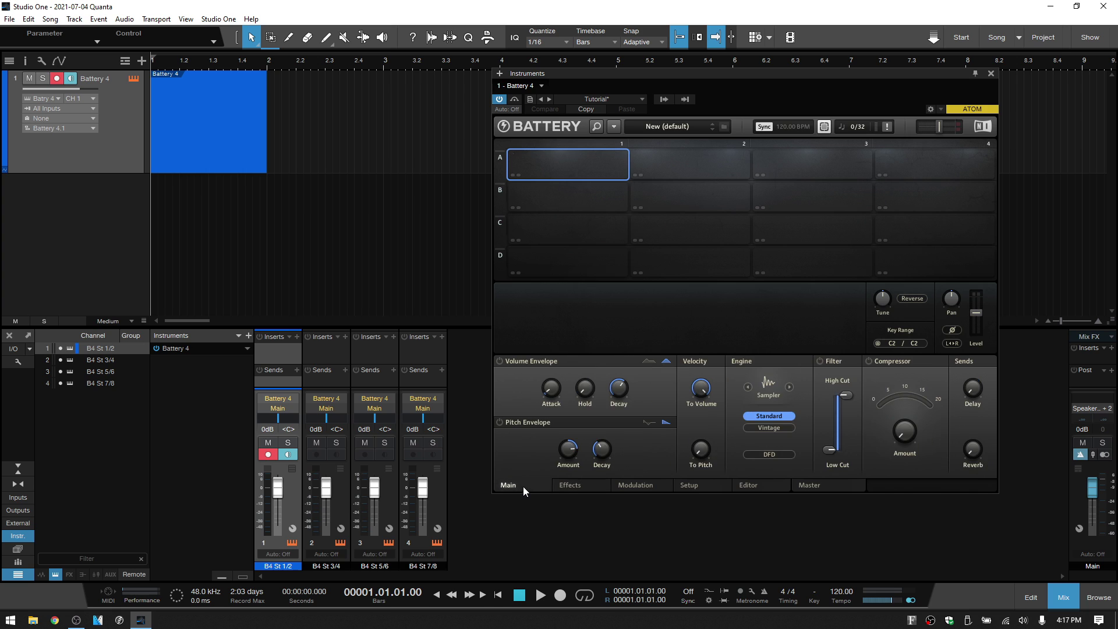